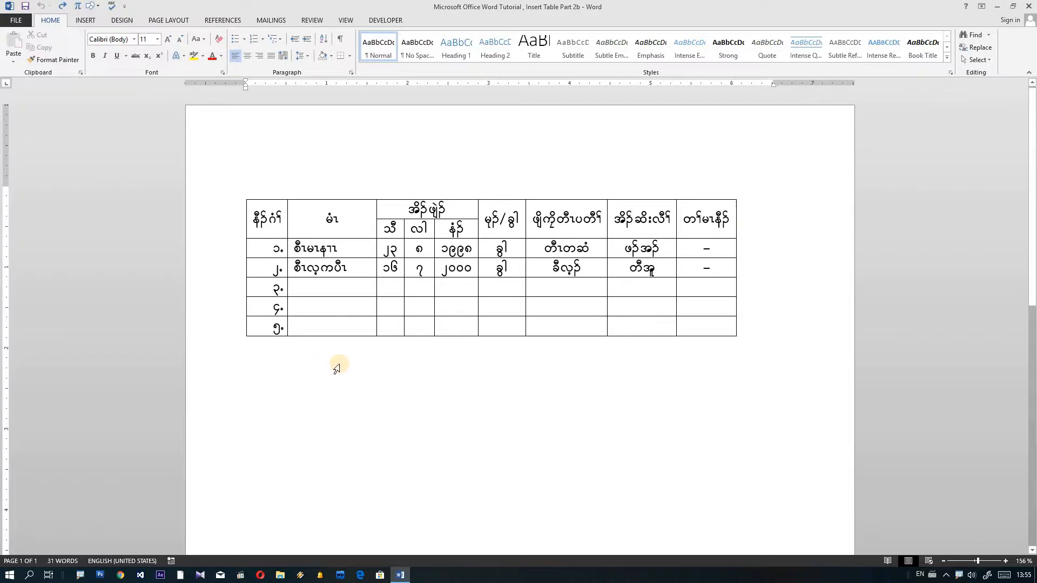
click(254, 373)
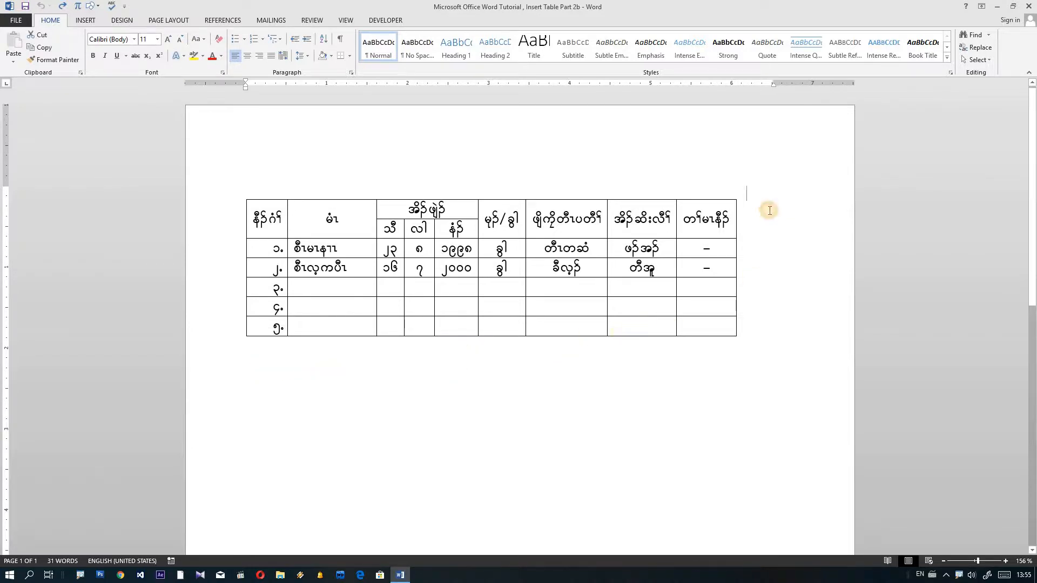
click(665, 193)
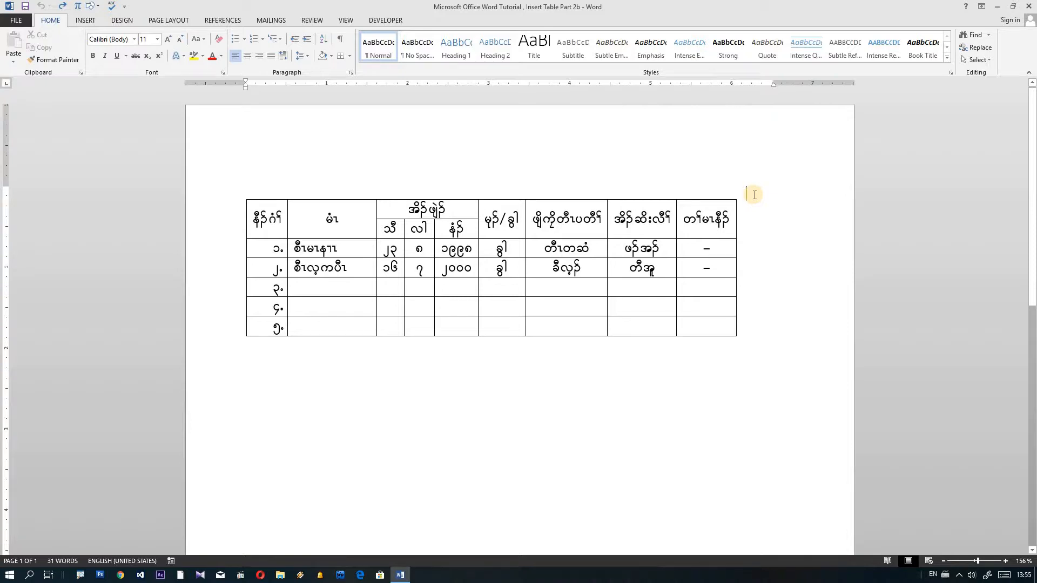
key(ctrl+y)
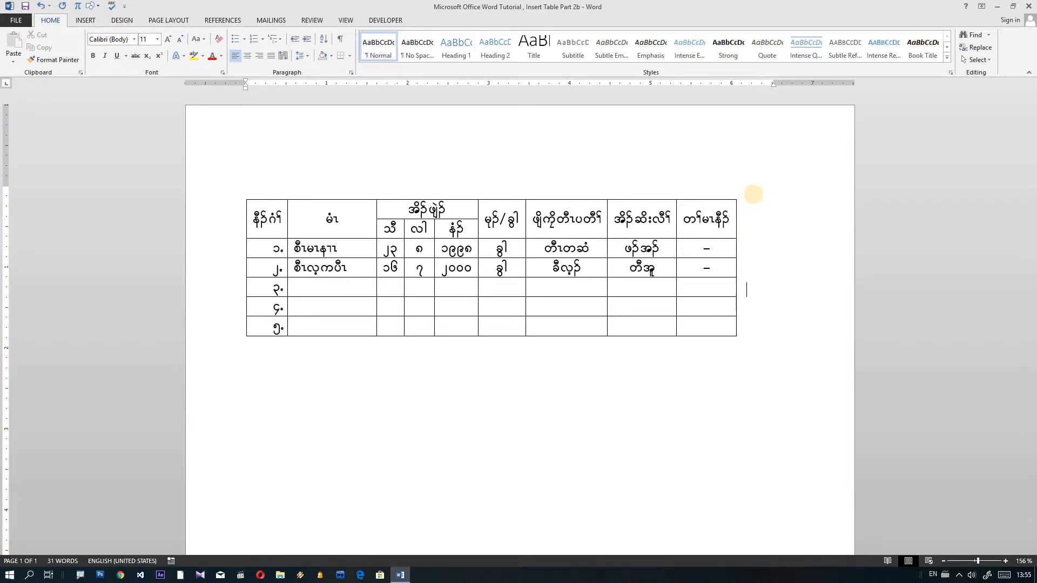
Insert a new table with 9 columns and 7 rows below the existing table.
click(257, 349)
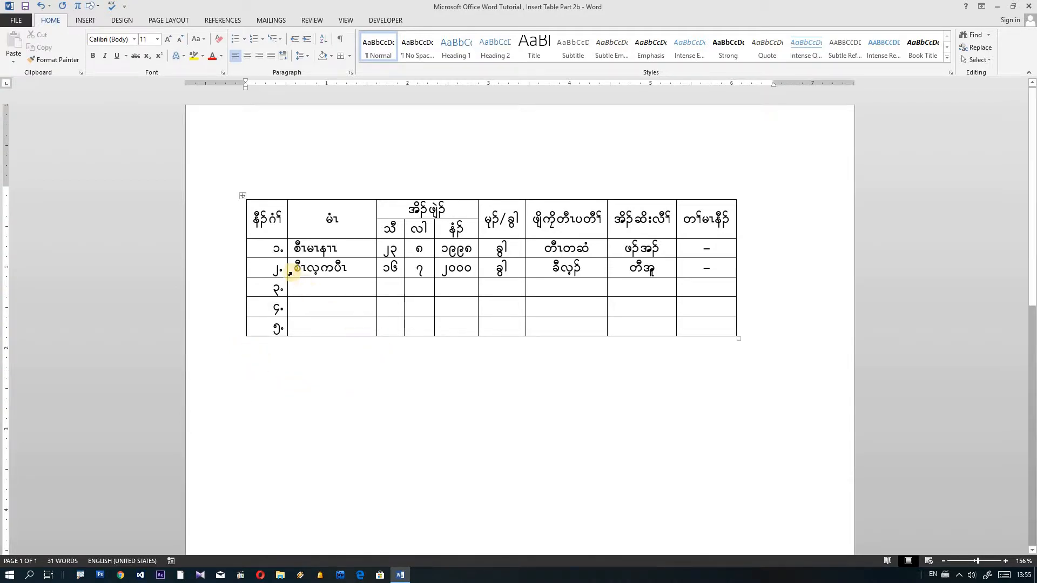
mouse_move(297, 203)
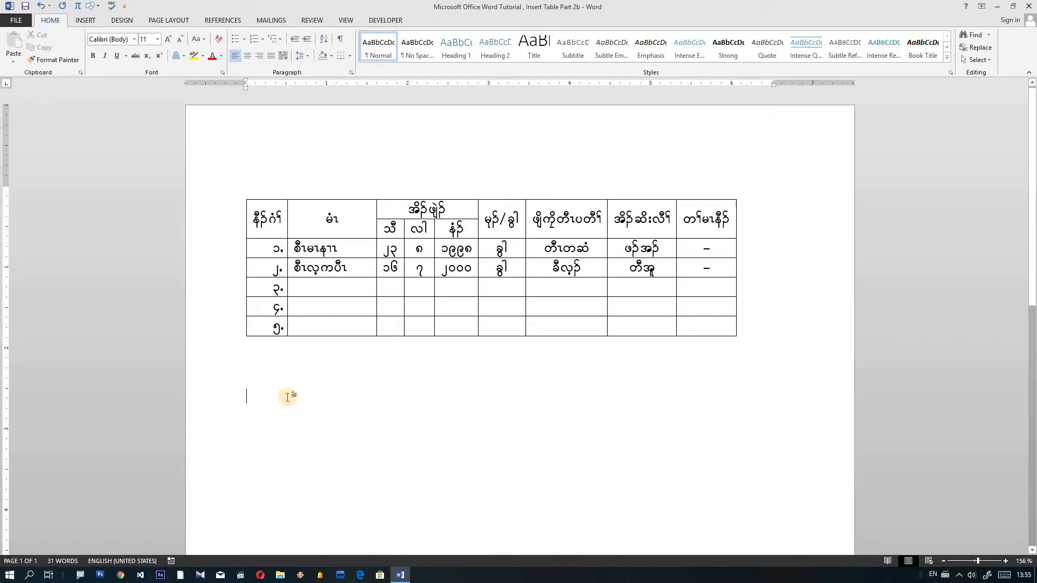
scroll(288, 397, down, 2)
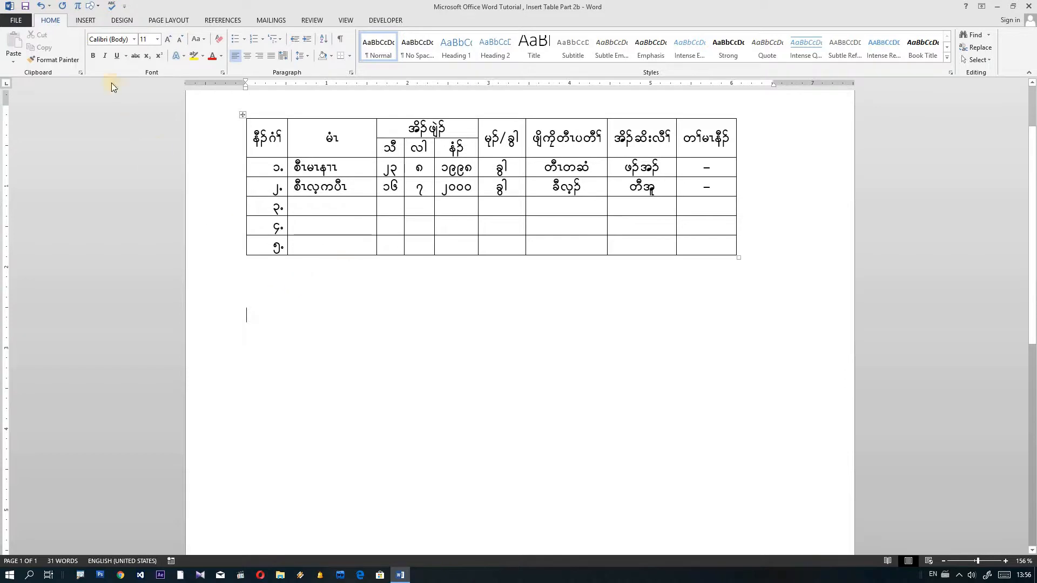
click(81, 21)
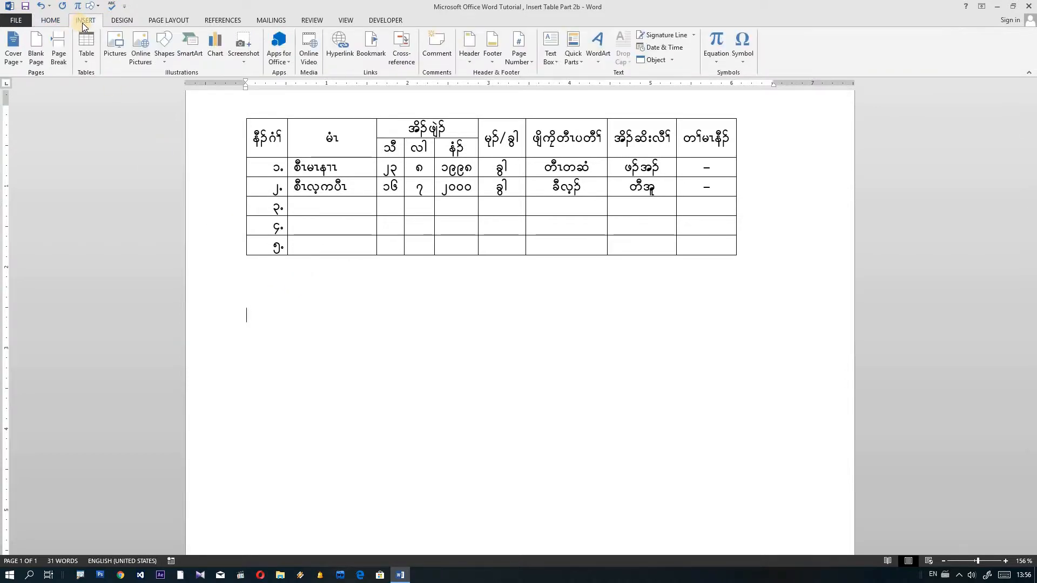
click(88, 56)
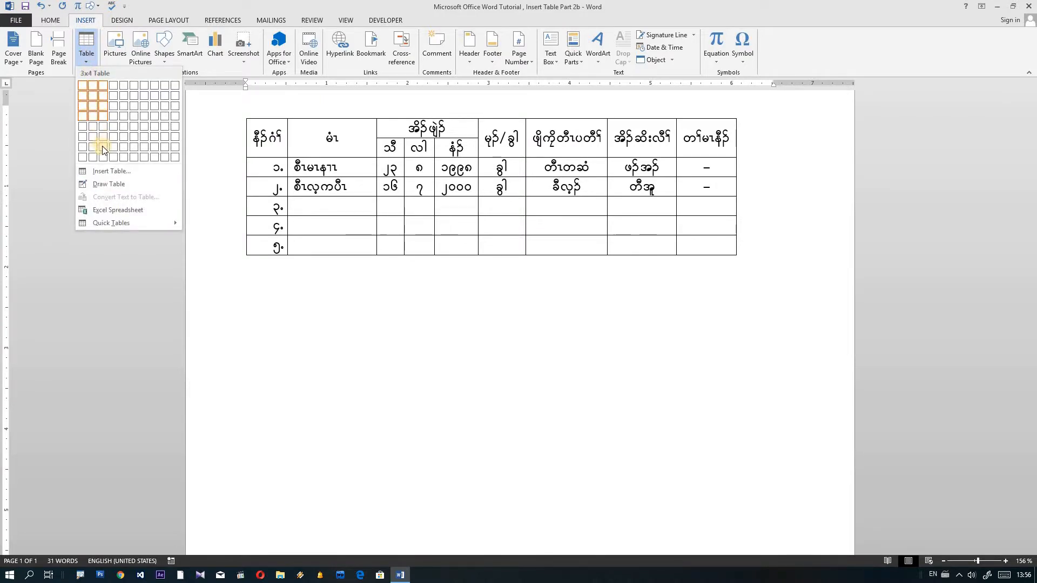
click(128, 174)
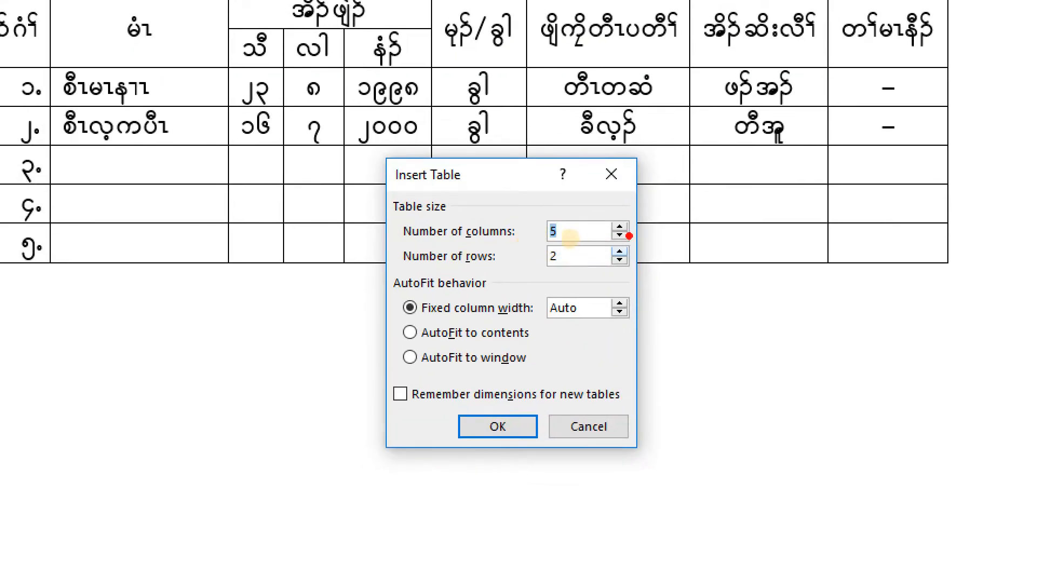
mouse_move(574, 224)
mouse_down()
mouse_move(565, 237)
mouse_move(580, 218)
mouse_move(572, 224)
mouse_move(596, 263)
mouse_move(567, 285)
mouse_move(589, 261)
mouse_move(581, 300)
mouse_up()
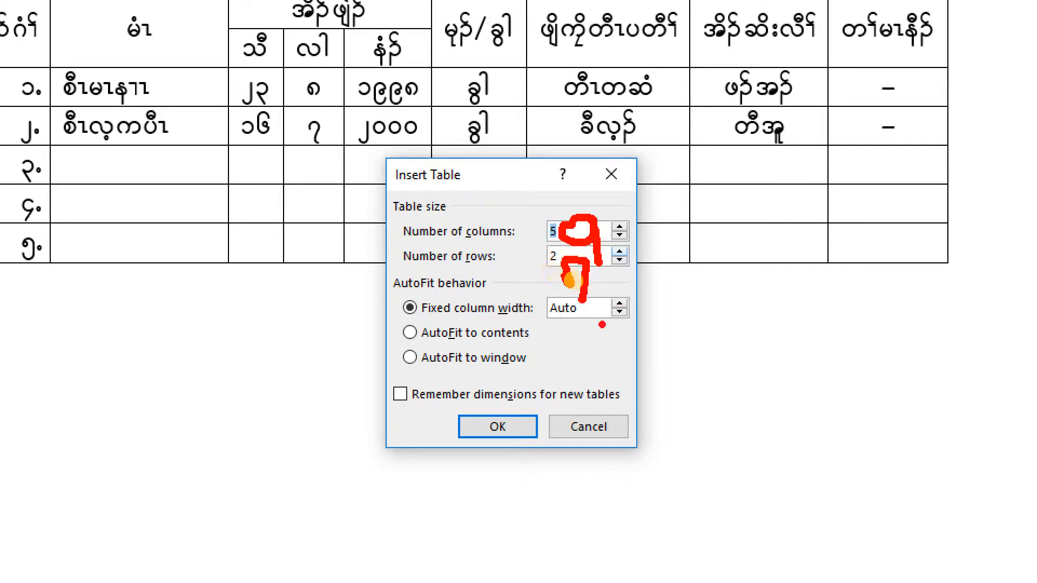
key(Escape)
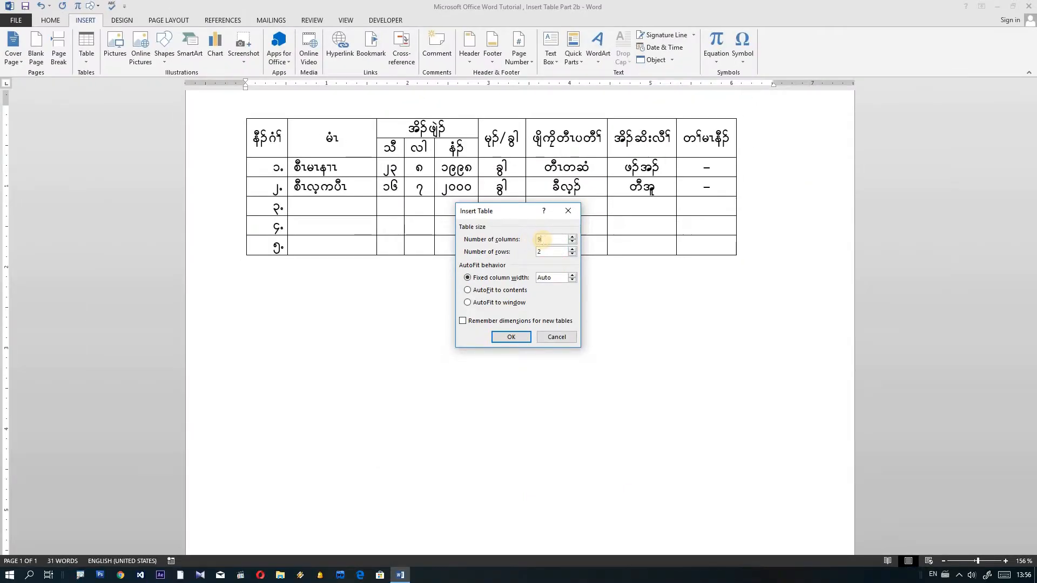
text(7)
click(517, 338)
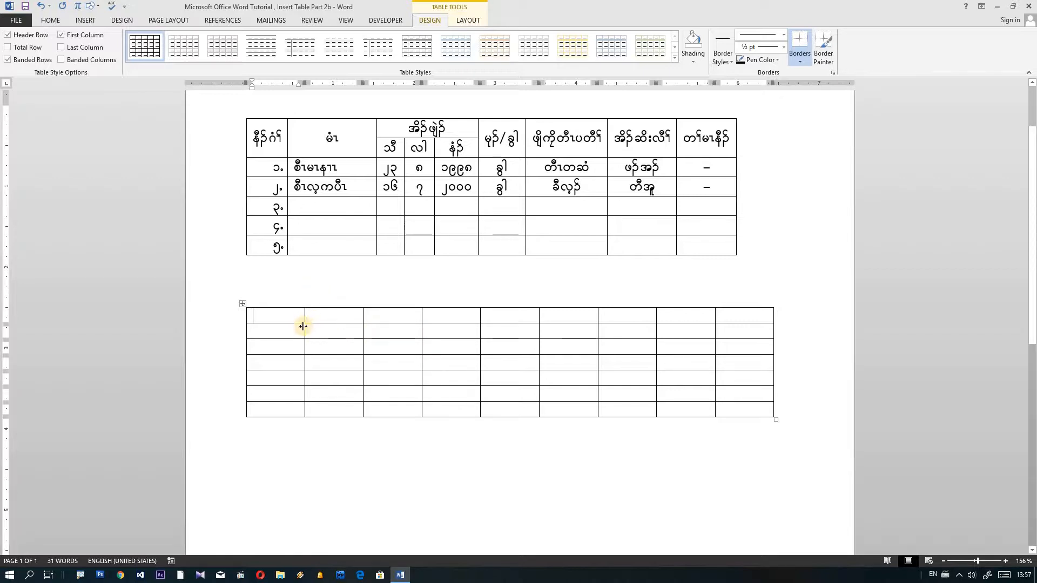
Narrow the new table's first column to about 0.5 inch, roughly matching the first column of the table above.
drag(303, 326, 286, 326)
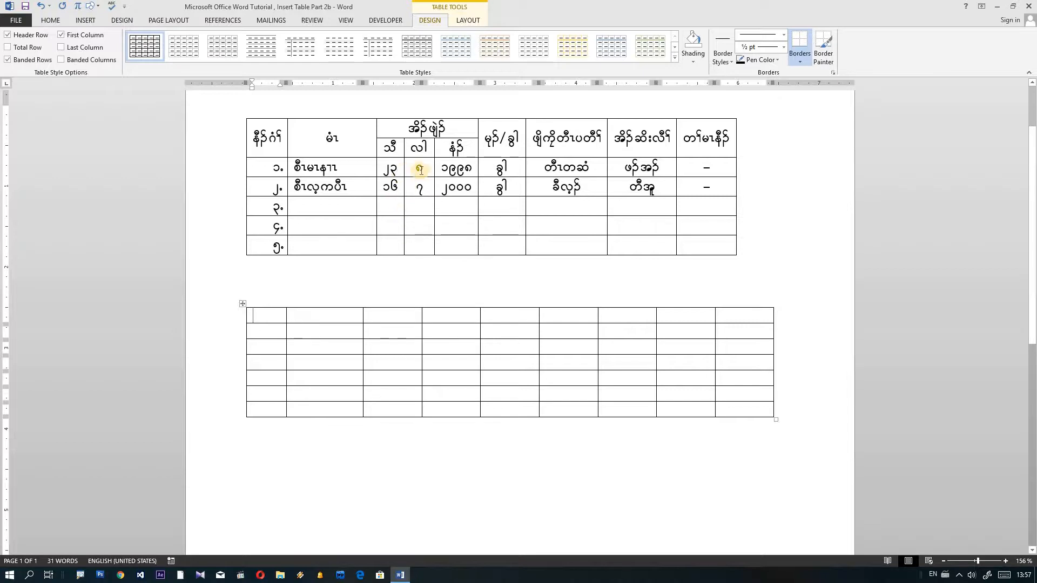
click(394, 167)
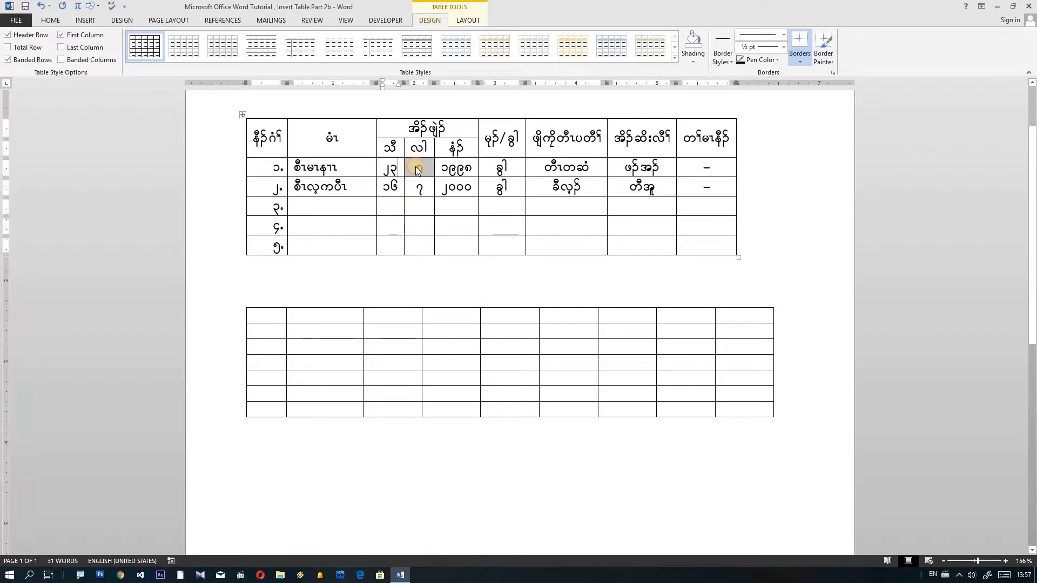
click(419, 172)
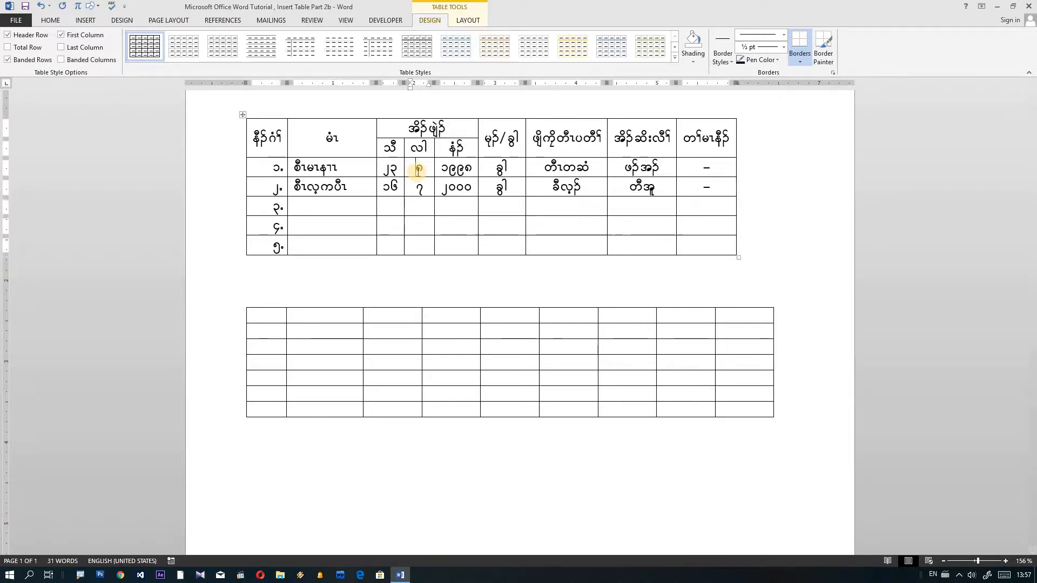
Set the width of the new table's third and fourth columns to 0.4 inch.
click(399, 306)
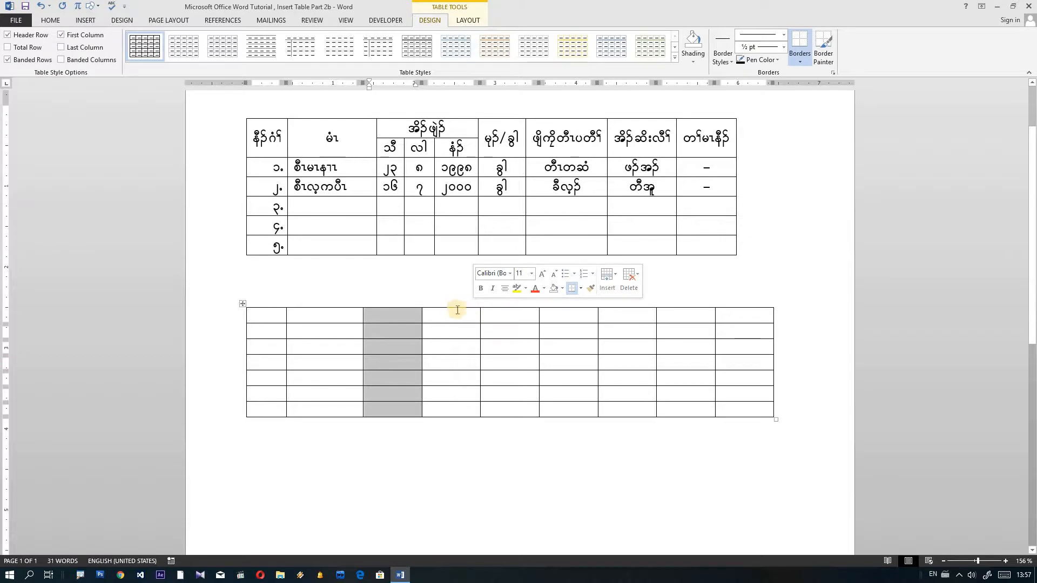
click(456, 307)
click(457, 303)
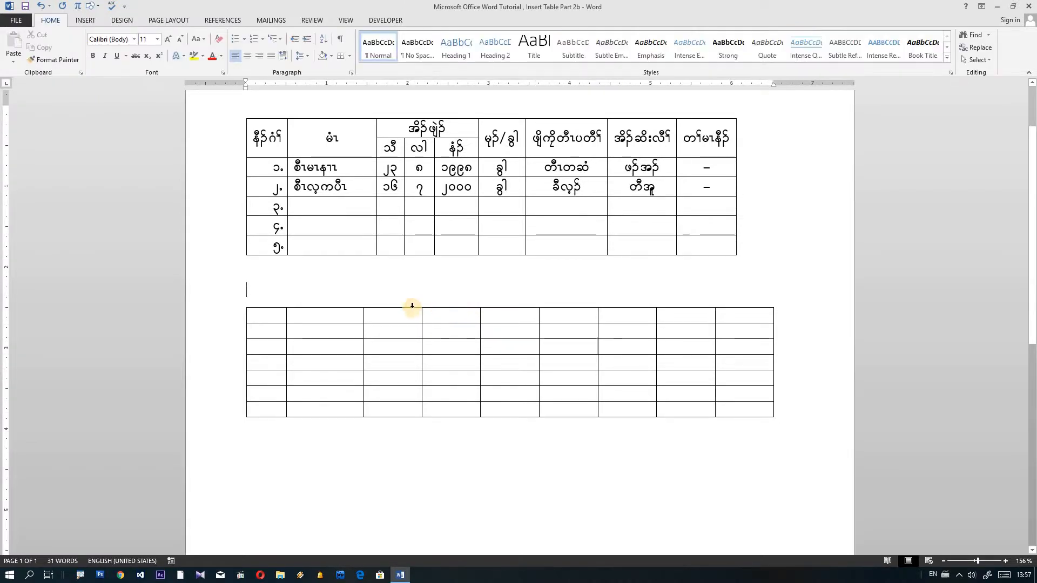
drag(406, 306, 468, 305)
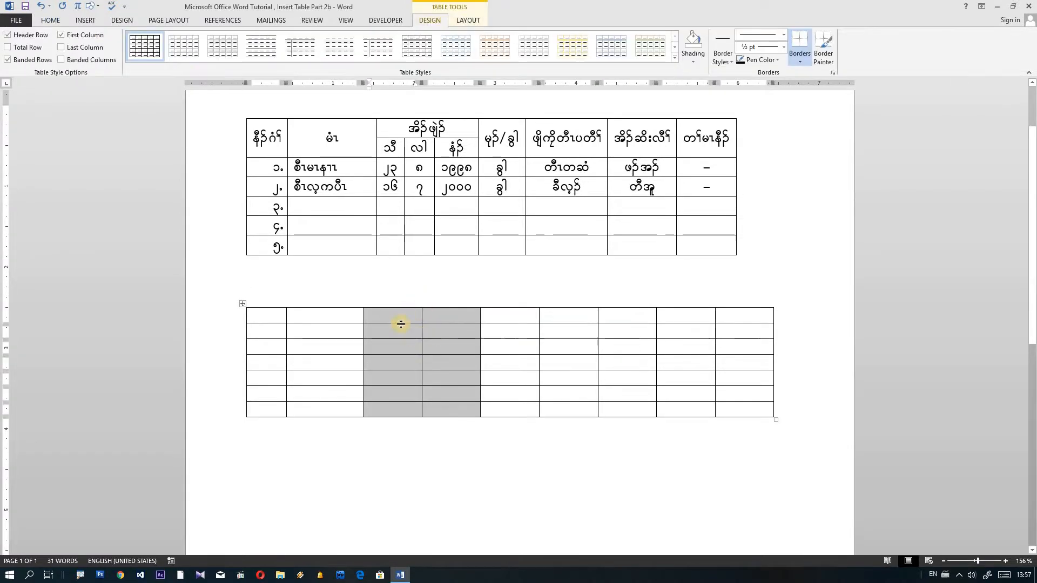
click(465, 20)
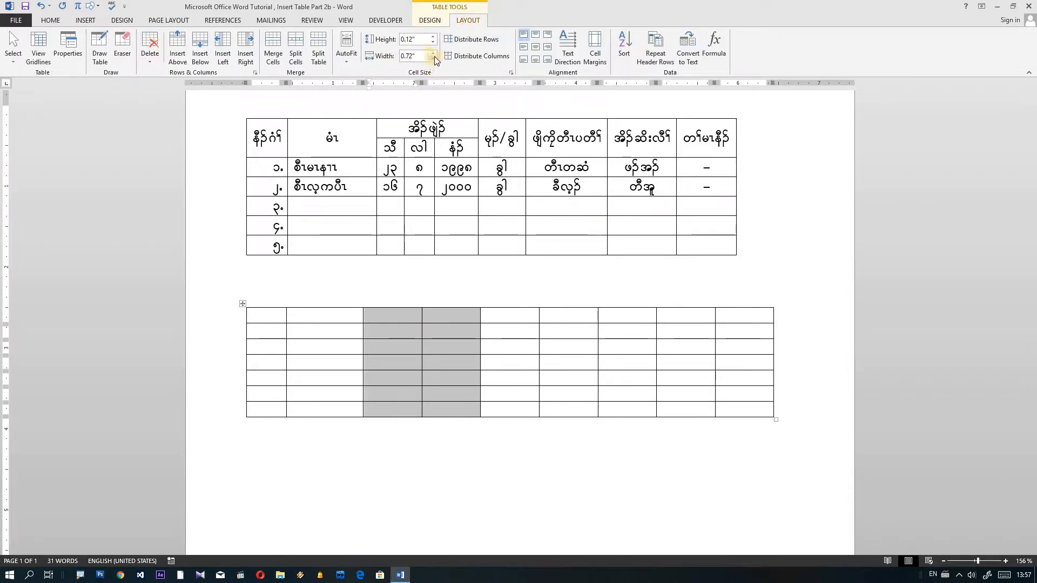
click(433, 58)
click(434, 58)
click(433, 58)
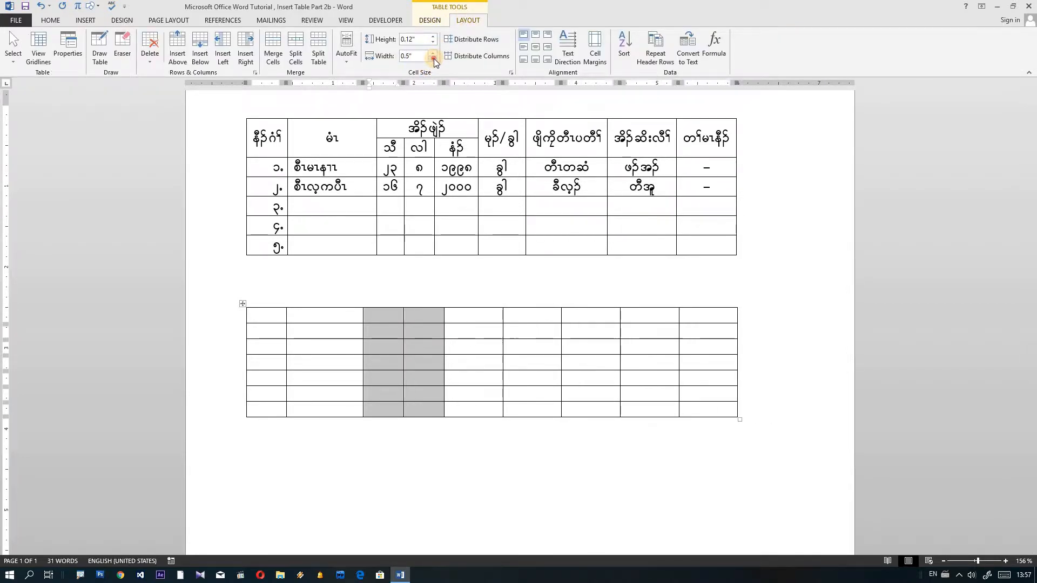
click(433, 59)
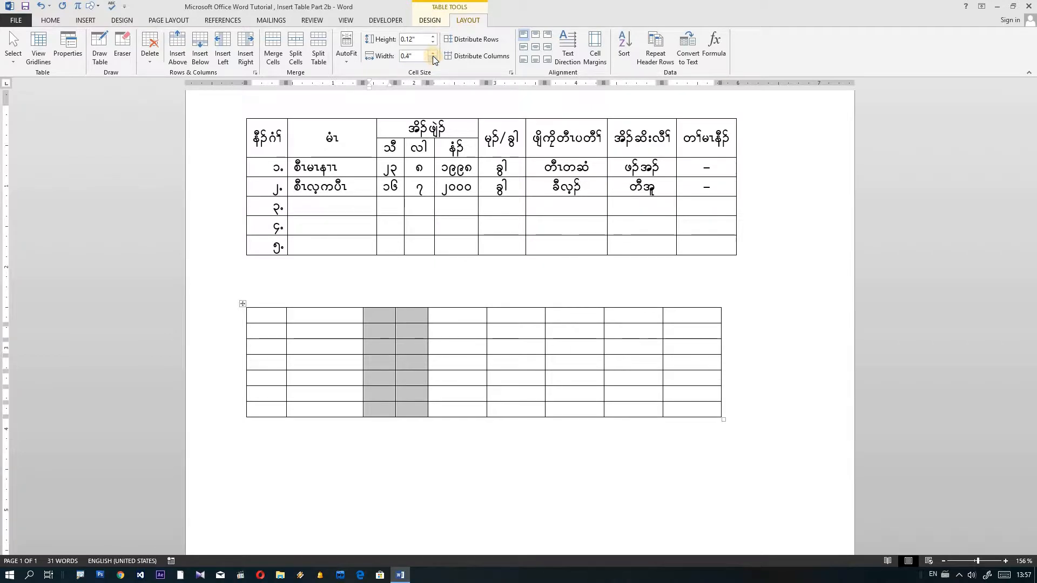
Narrow the new table's fifth column to about 0.56 inch by moving its boundary with the sixth column.
click(459, 330)
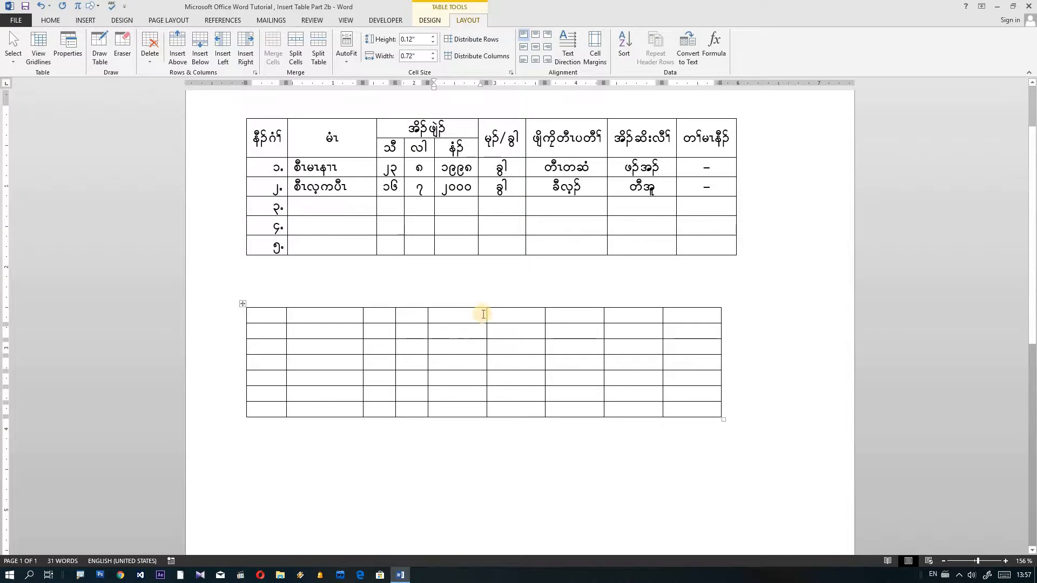
drag(487, 312, 473, 315)
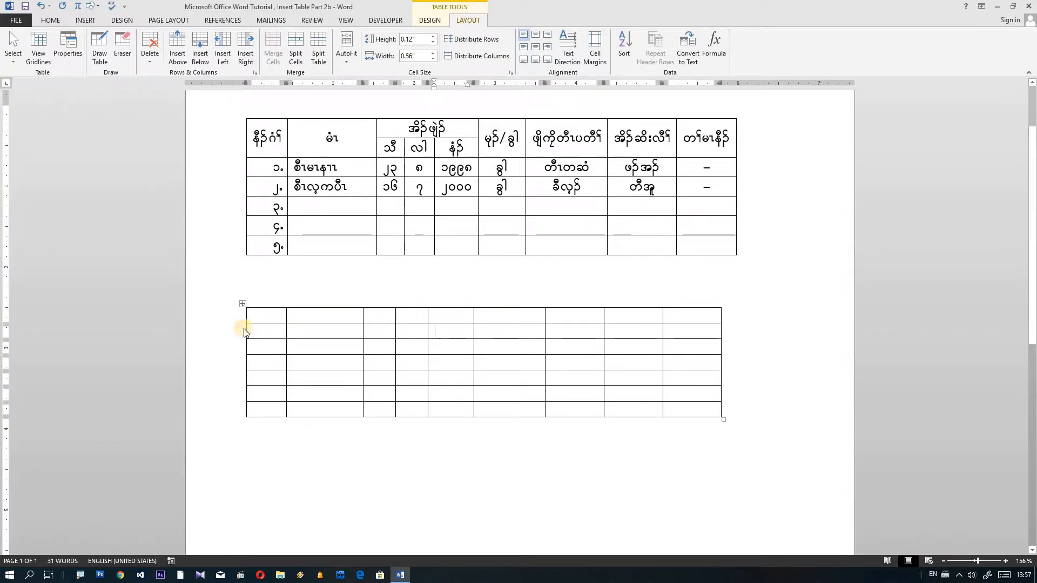
click(267, 346)
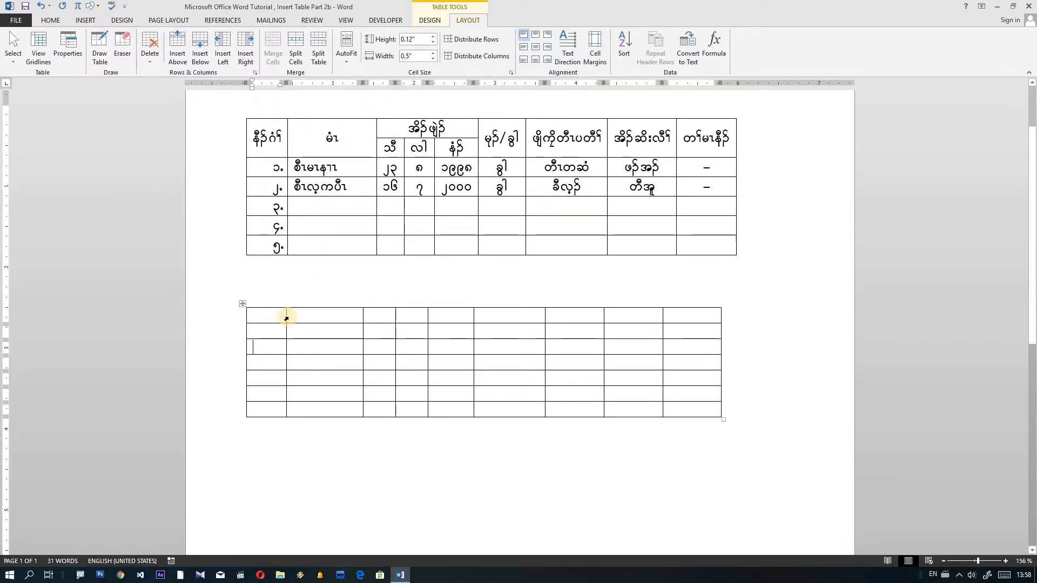
Merge the top two cells of the new table's second column into one header cell.
drag(286, 319, 290, 330)
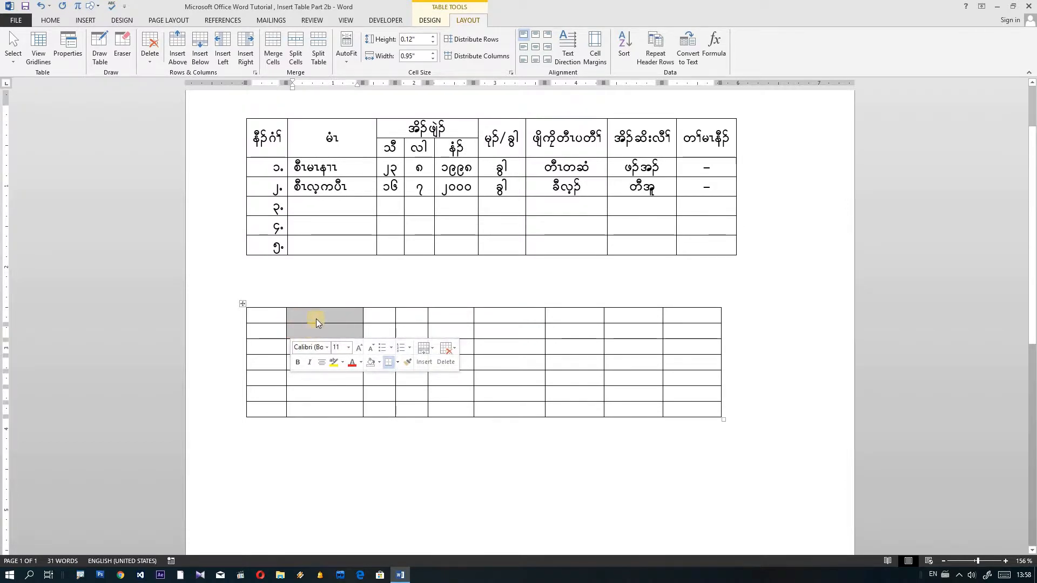
click(274, 55)
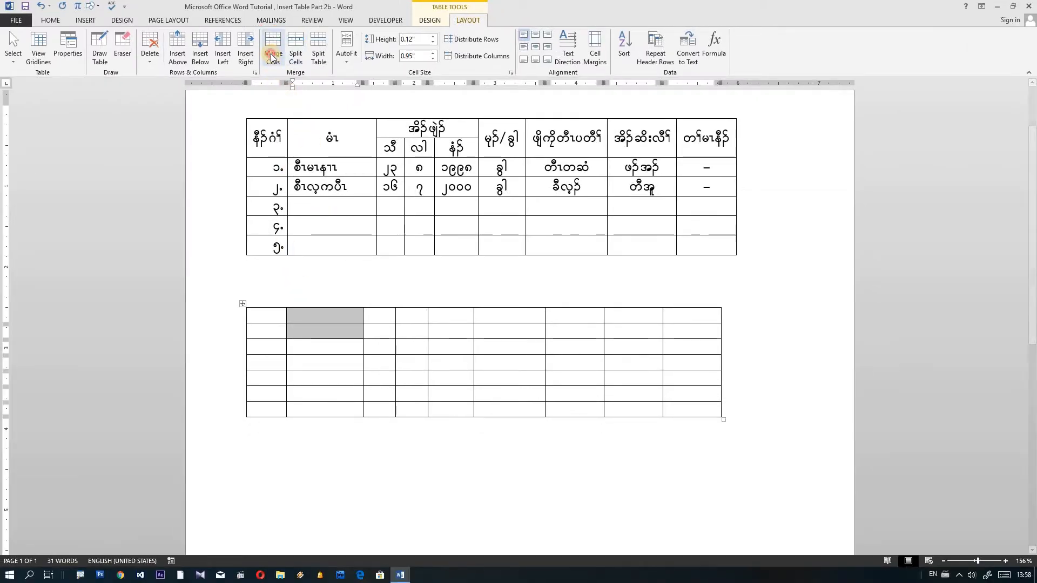
click(273, 55)
click(323, 324)
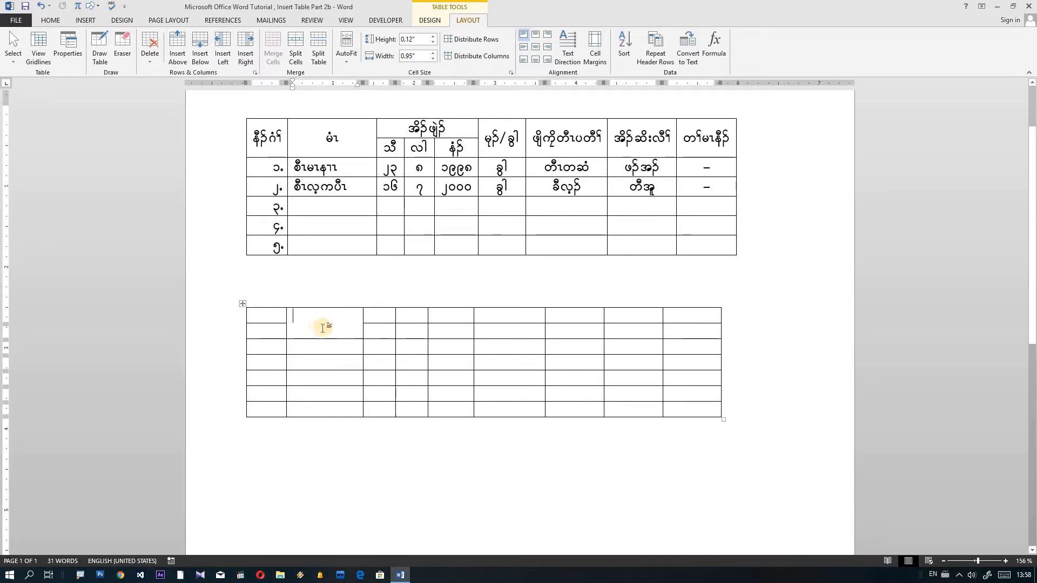
Merge the first column's top two cells, and merge the first-row cells across columns three to five.
drag(265, 316, 264, 330)
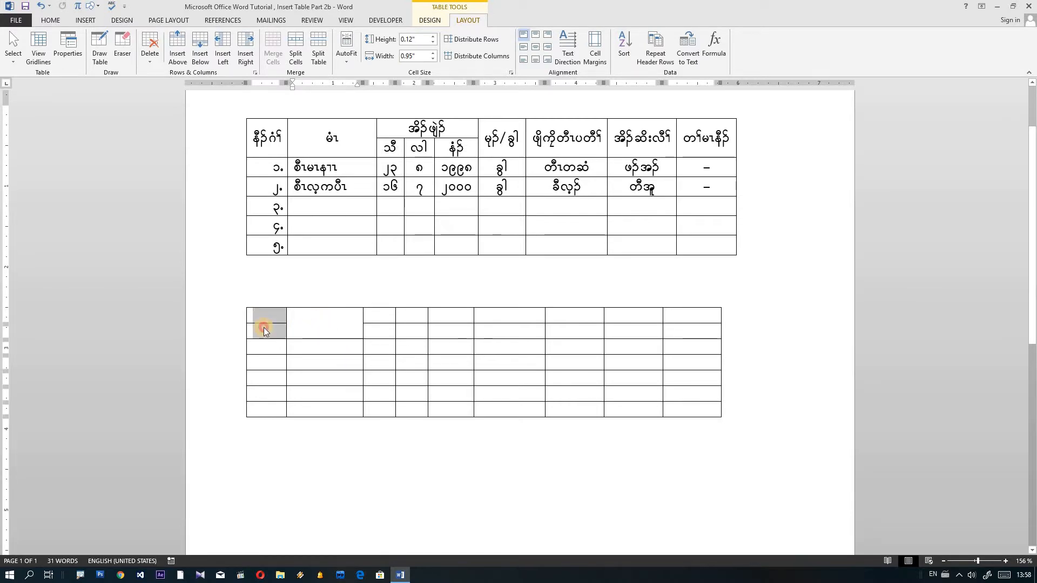
click(273, 51)
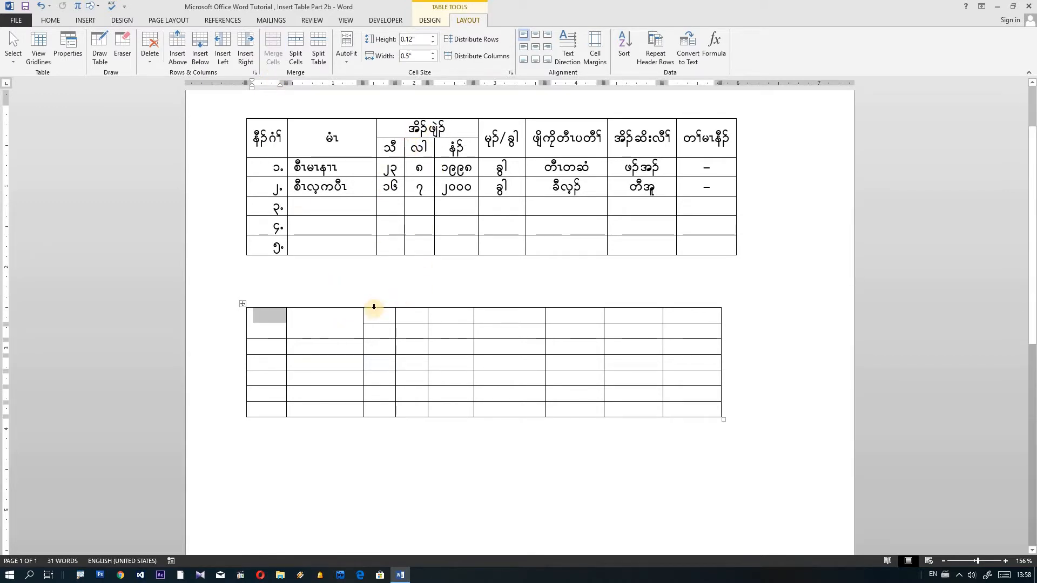
drag(387, 315, 464, 315)
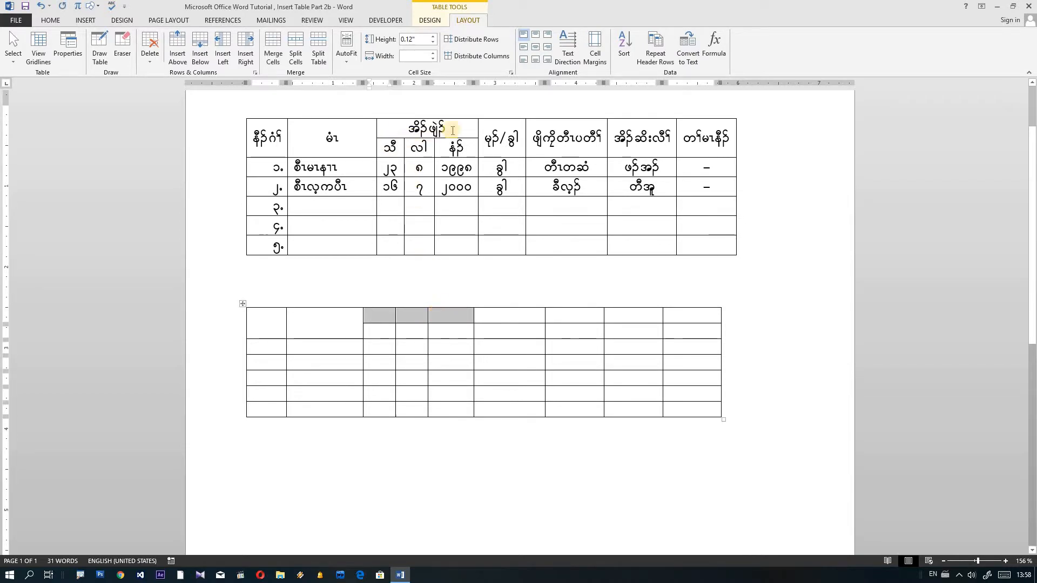
click(273, 47)
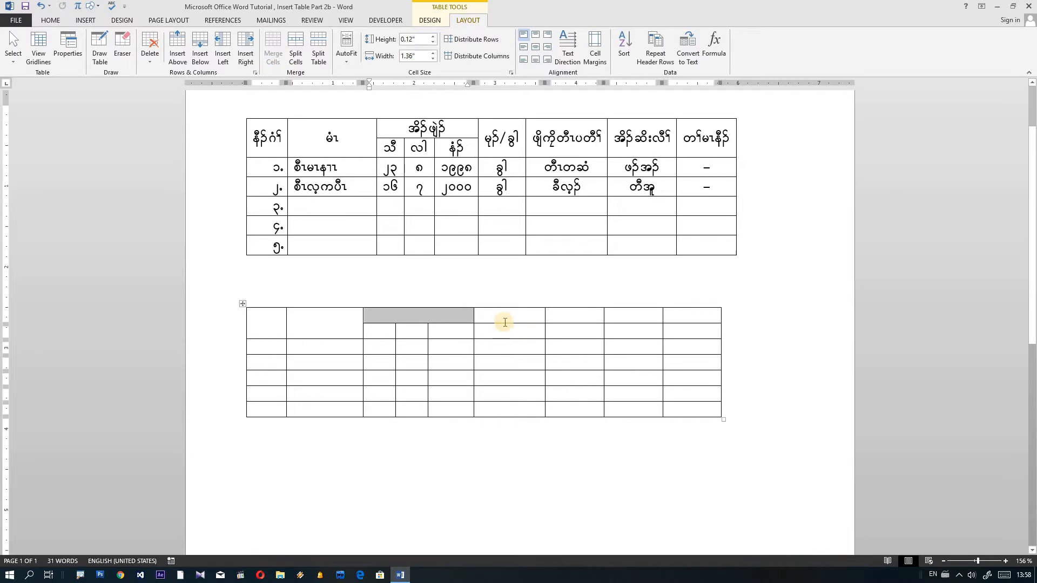
Merge the top two cells in each of the new table's last four columns, one column at a time.
drag(504, 318, 504, 335)
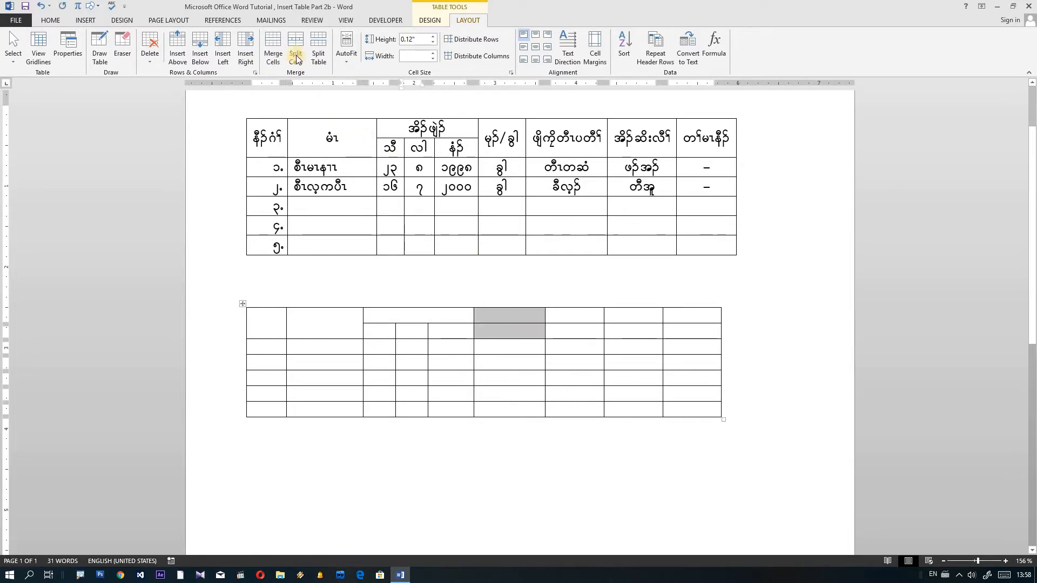
click(273, 48)
drag(569, 313, 614, 333)
click(270, 53)
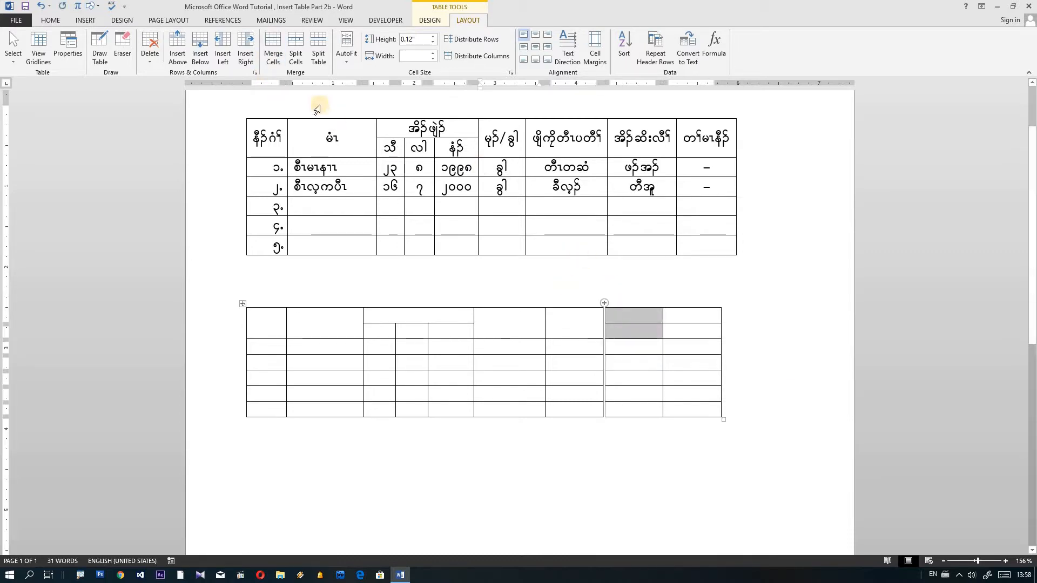
click(273, 48)
drag(677, 328, 676, 335)
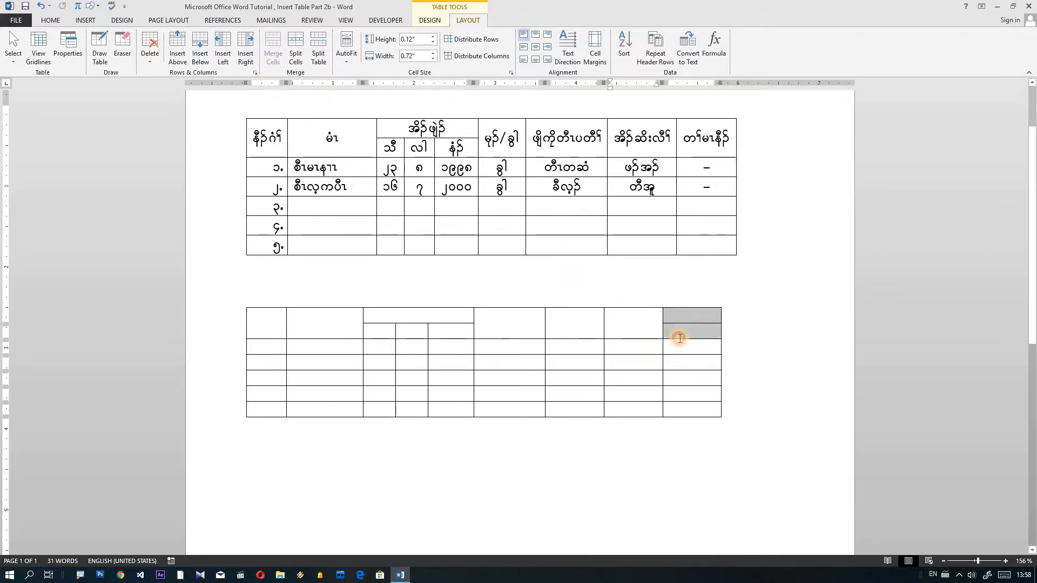
click(275, 47)
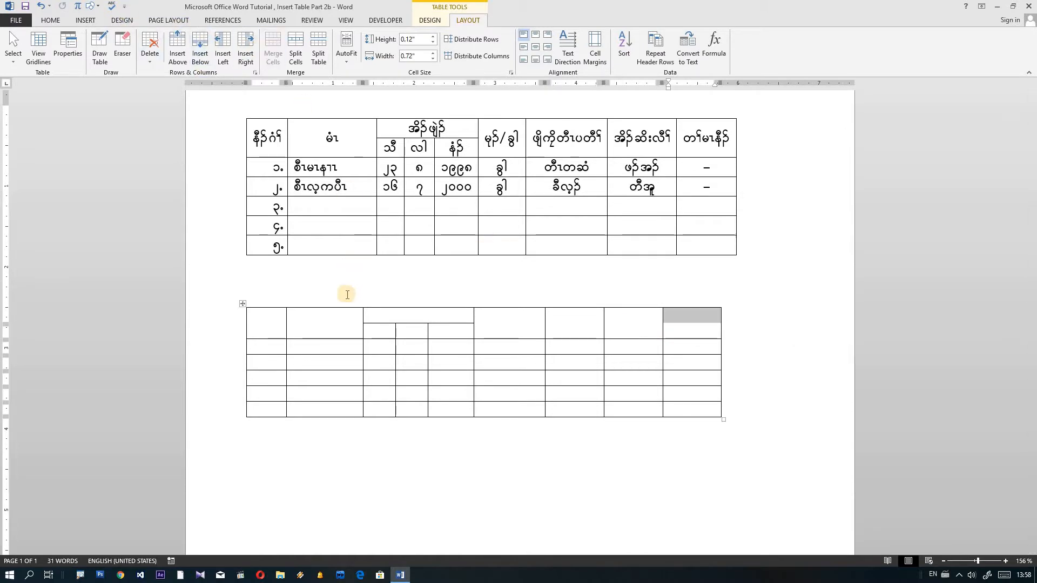
click(286, 329)
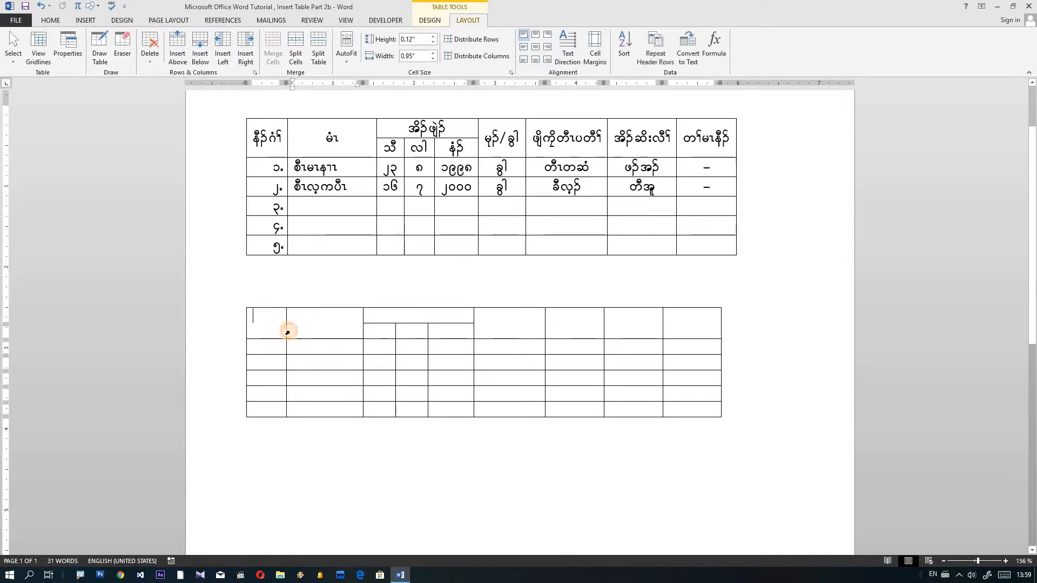
text(d)
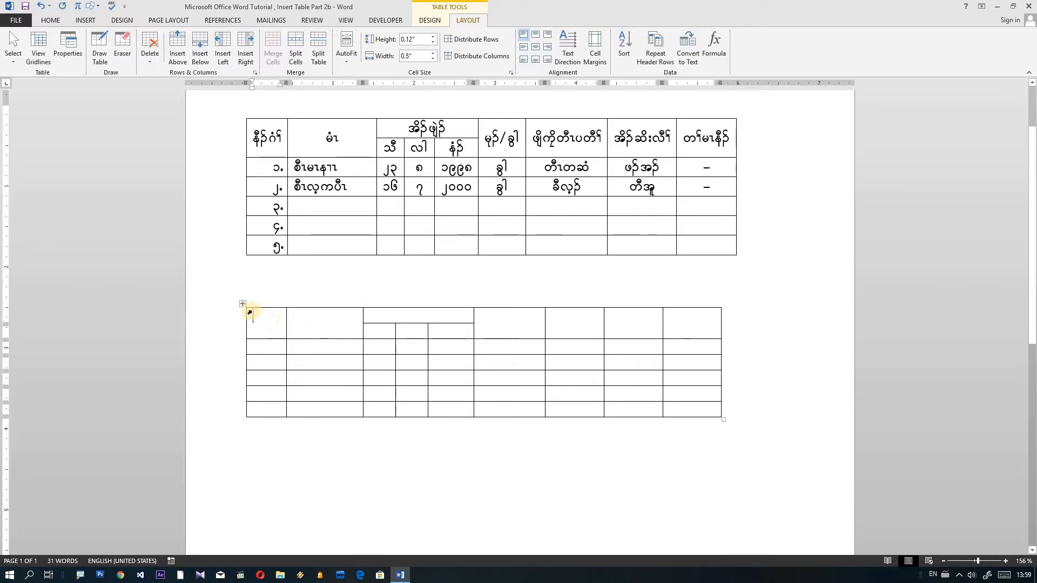
key(BackSpace)
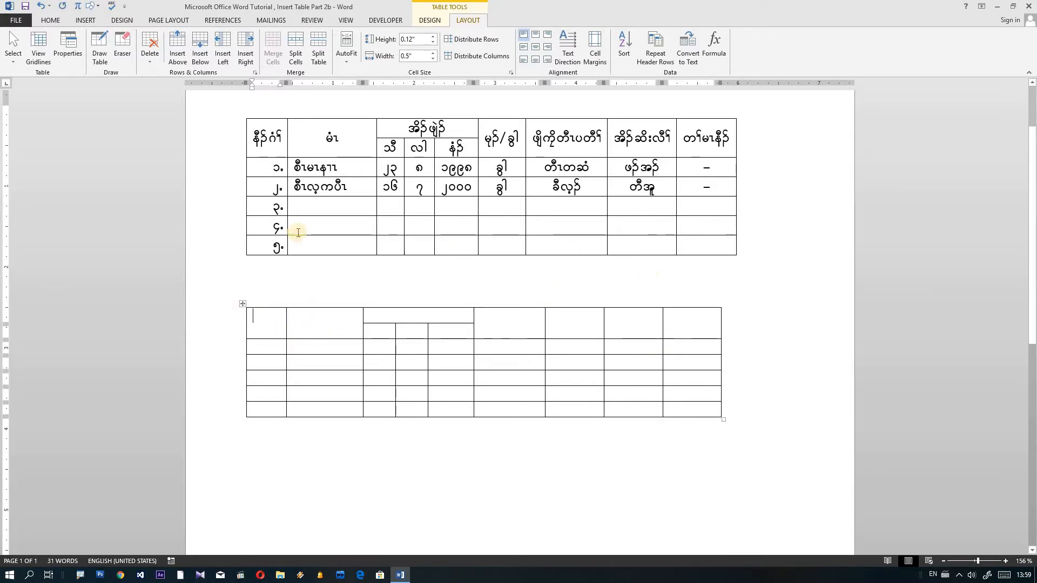
Format the whole new table in the Saw cfcr000 font at size 16 and set its row height to 0.1".
click(243, 304)
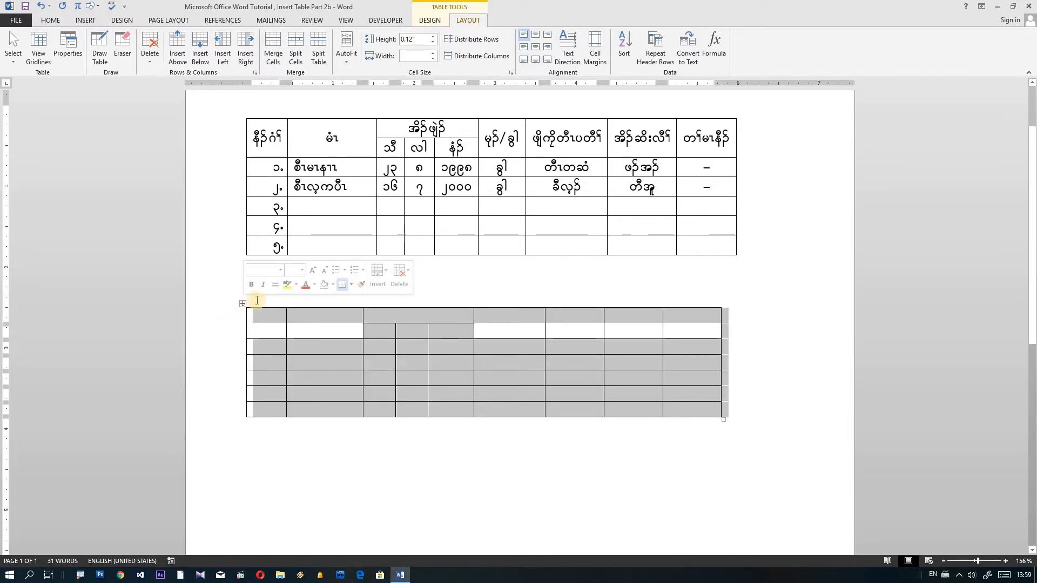
click(272, 269)
text(Saw cicr0l)
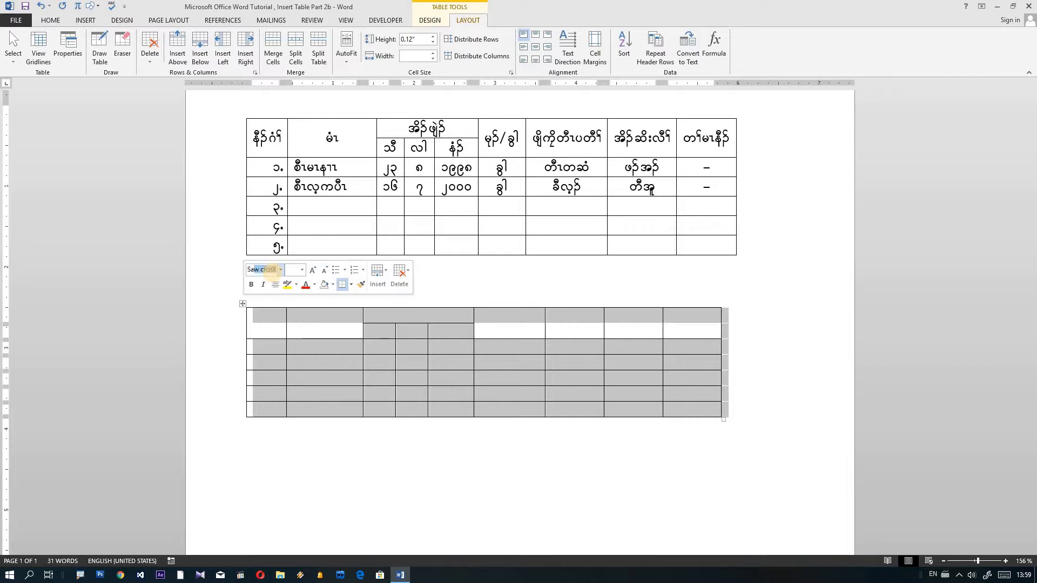
key(Return)
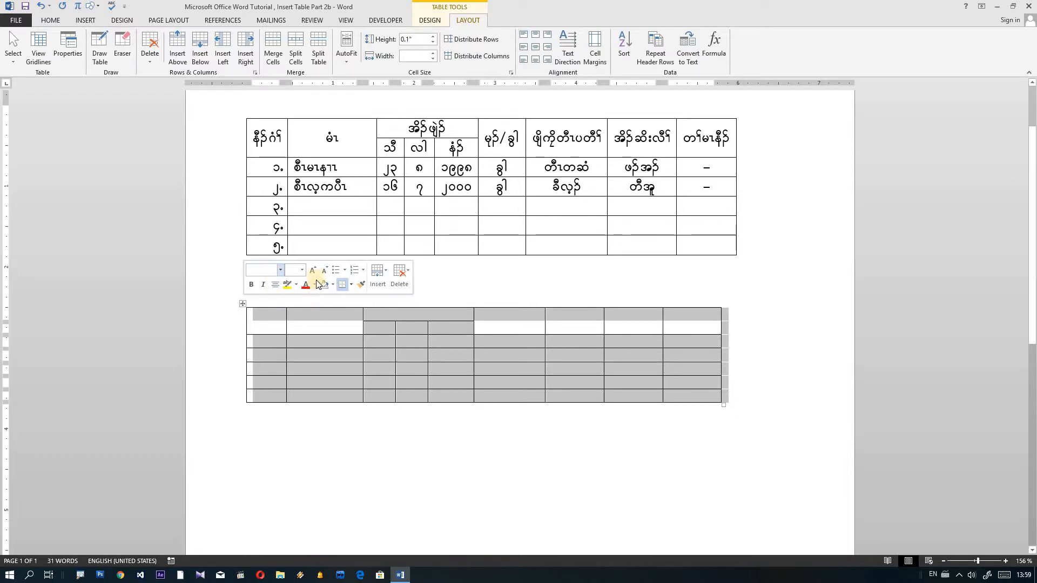
click(302, 271)
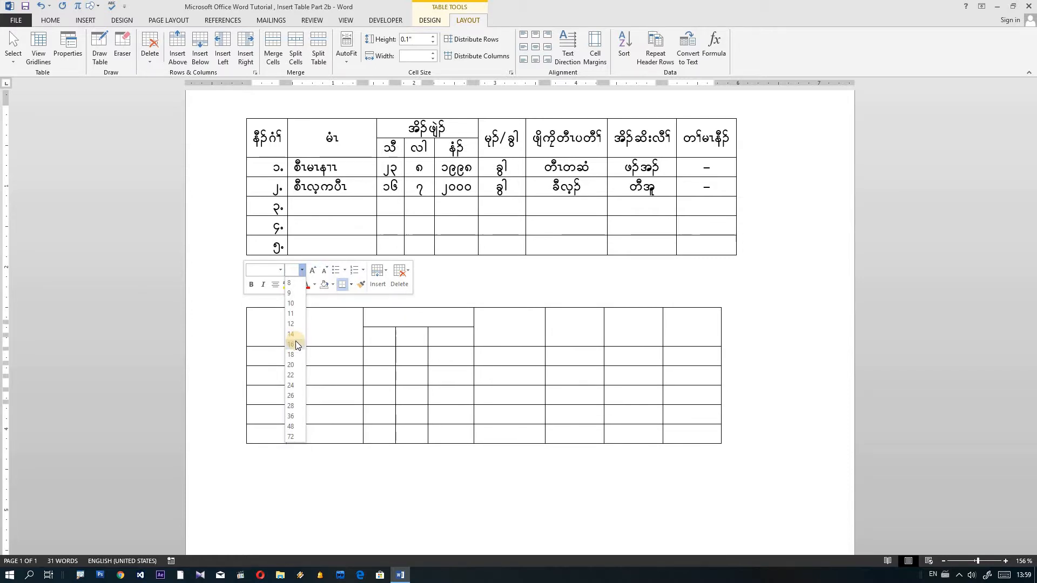
click(297, 343)
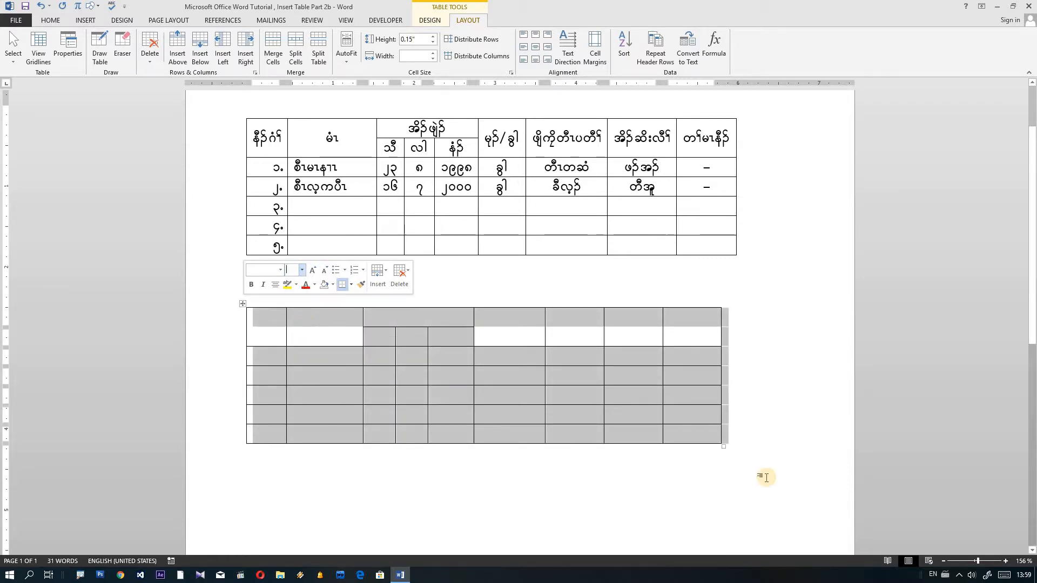
click(433, 42)
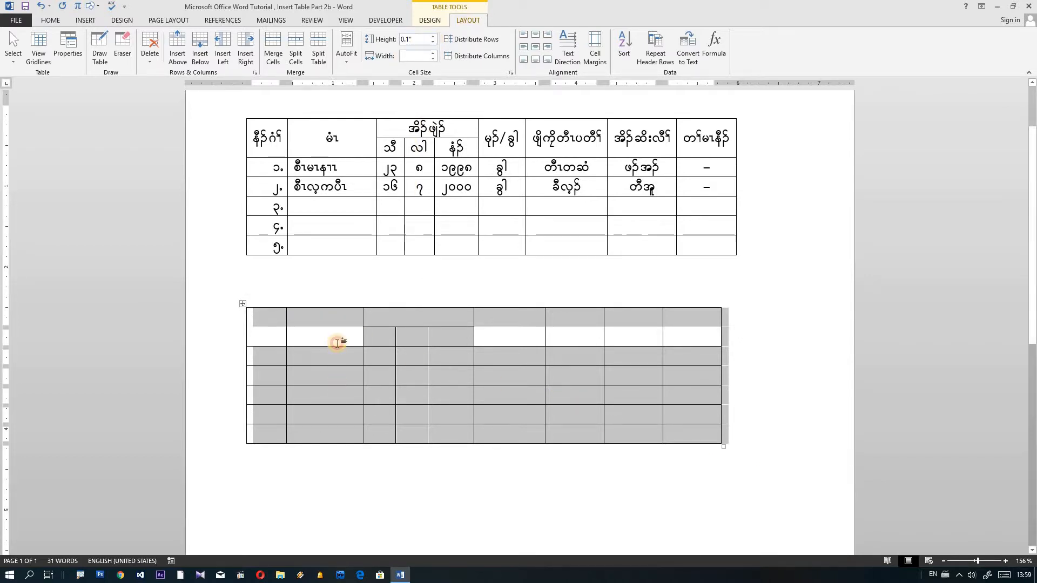
Enter the headings "နီၣ်ဂံၢ်" and "မံၤ" in the new table's first two header cells.
click(274, 343)
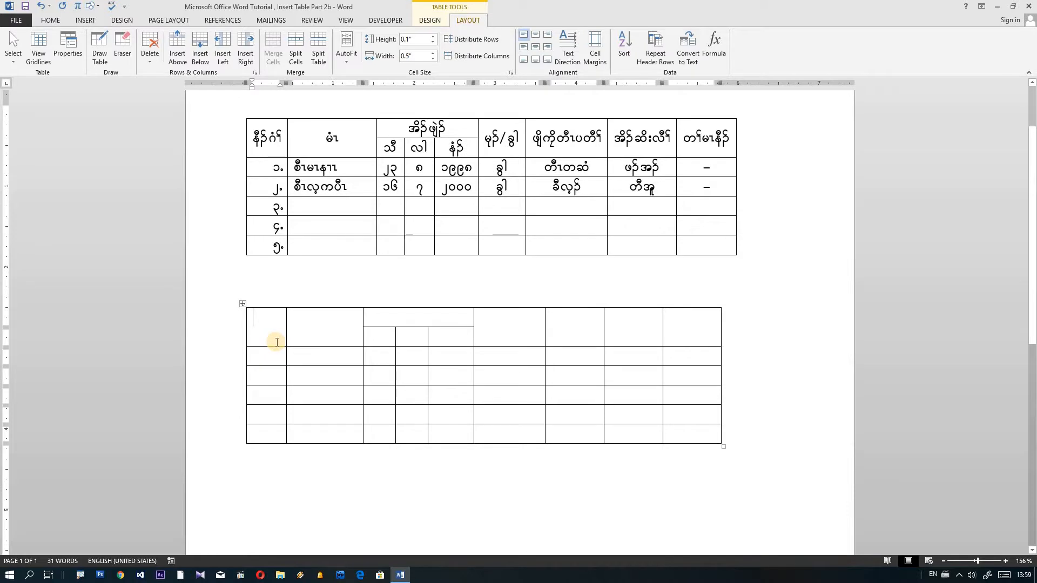
text(နိ)
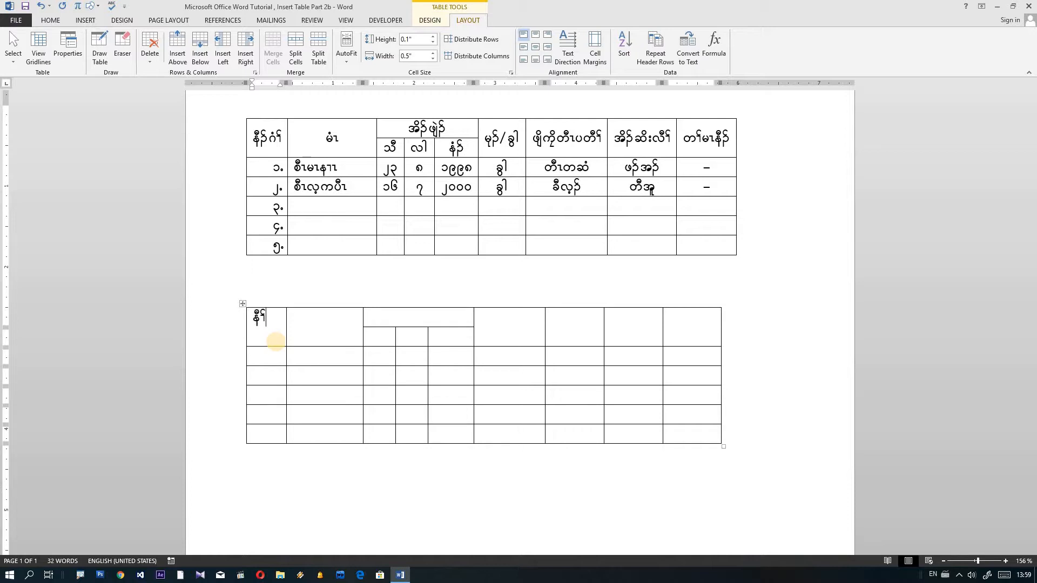
text(ၣ်ဂံၢ်)
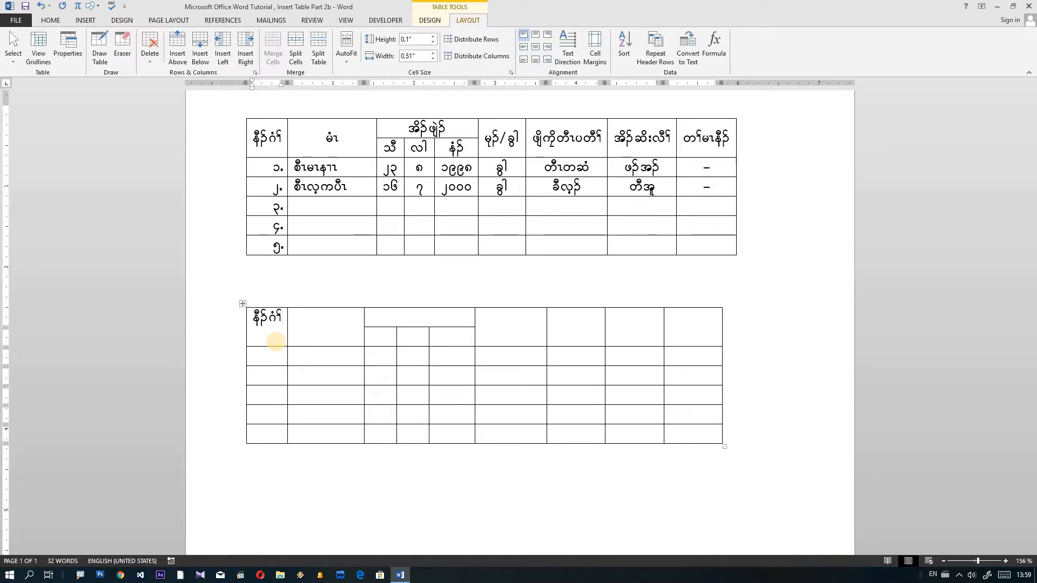
click(314, 332)
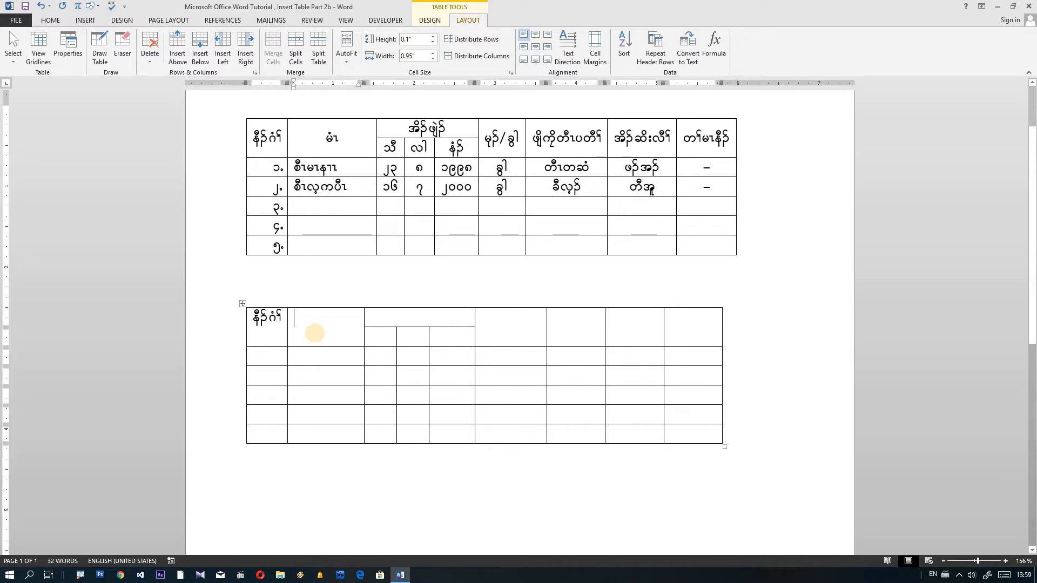
text(မံၤ)
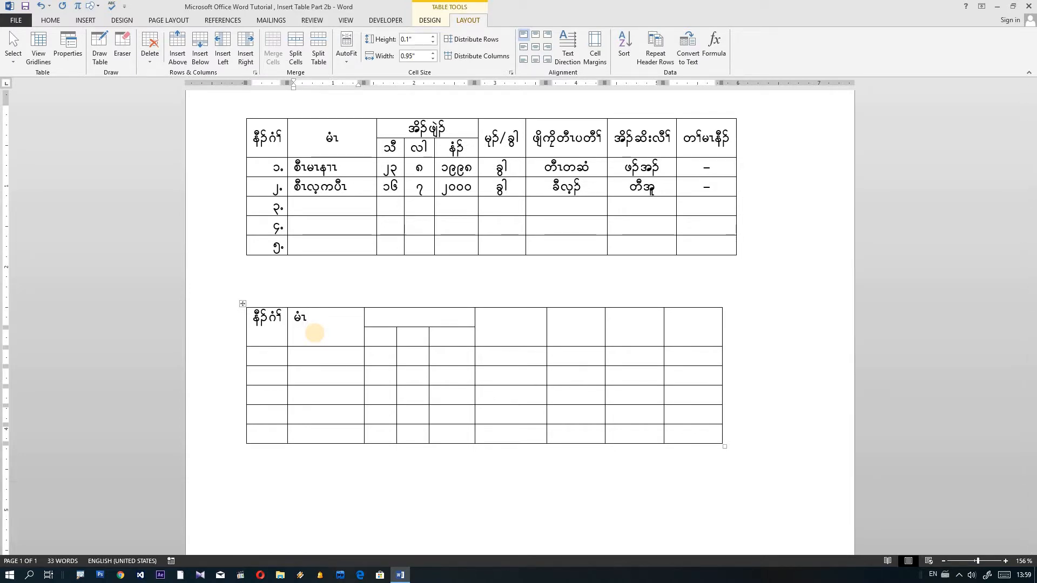
Enter "သီ", "လါ" and "နံၣ်" in the three subheading cells below the new table's wide merged header cell.
click(387, 344)
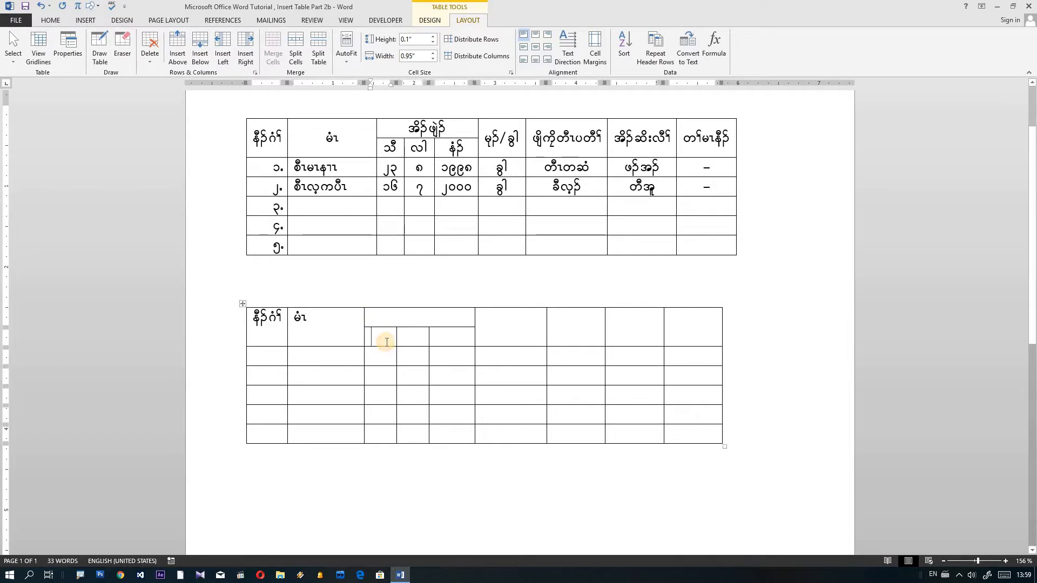
text(သီ)
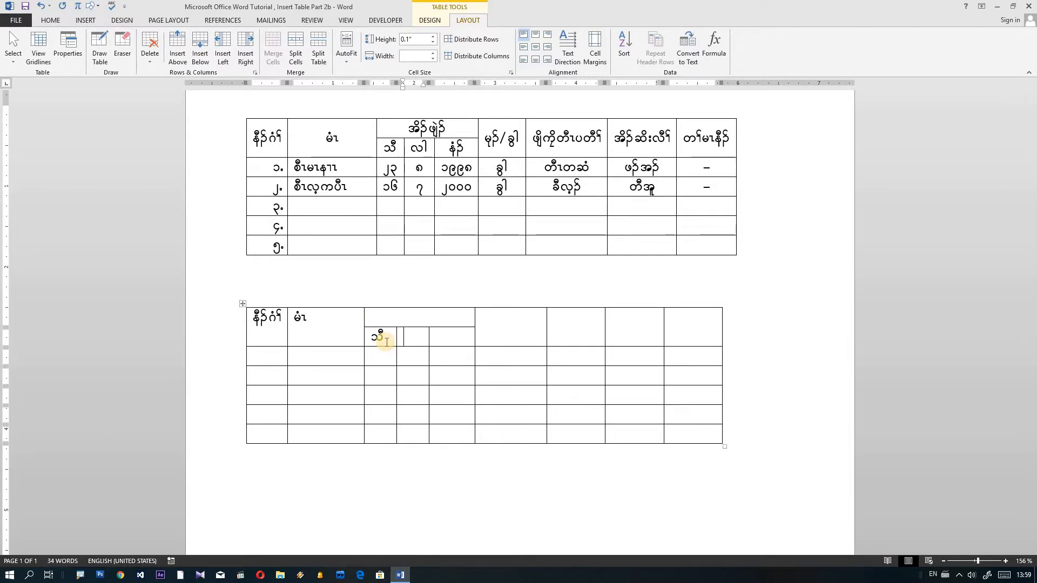
key(Tab)
key(Tab)
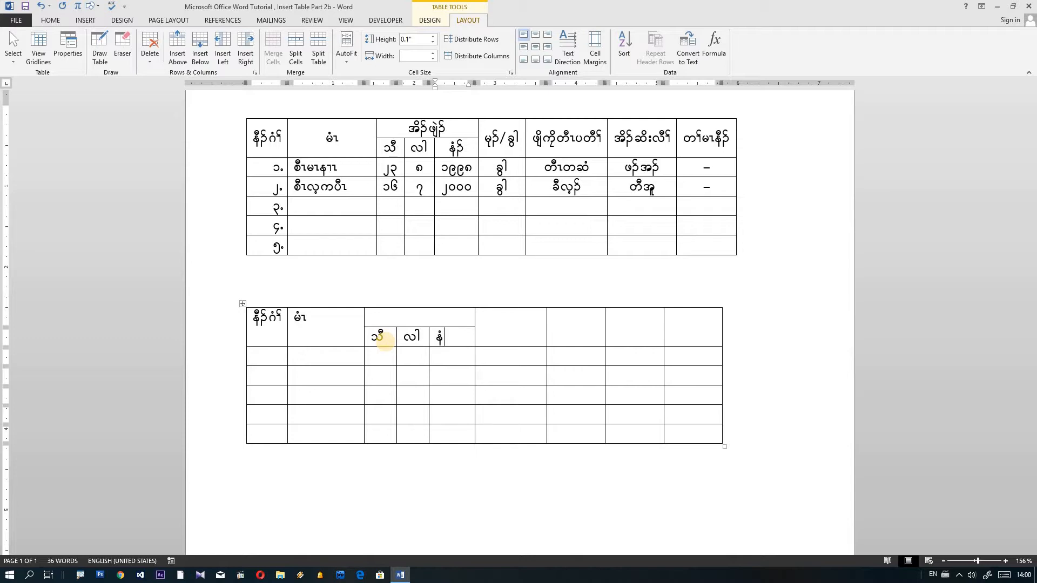
Enter the headings "မုၣ်/ခွါ" and "ဖျိကၠိတီၤပတီၢ်" in the new table's sixth and seventh columns.
key(Tab)
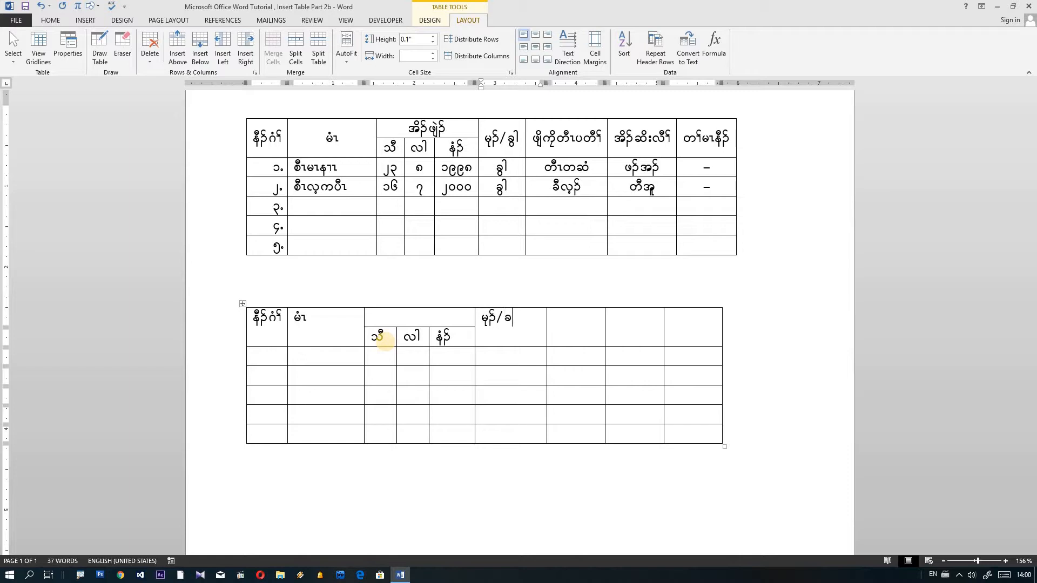
key(Tab)
text(ဖိုကိုတီၤ)
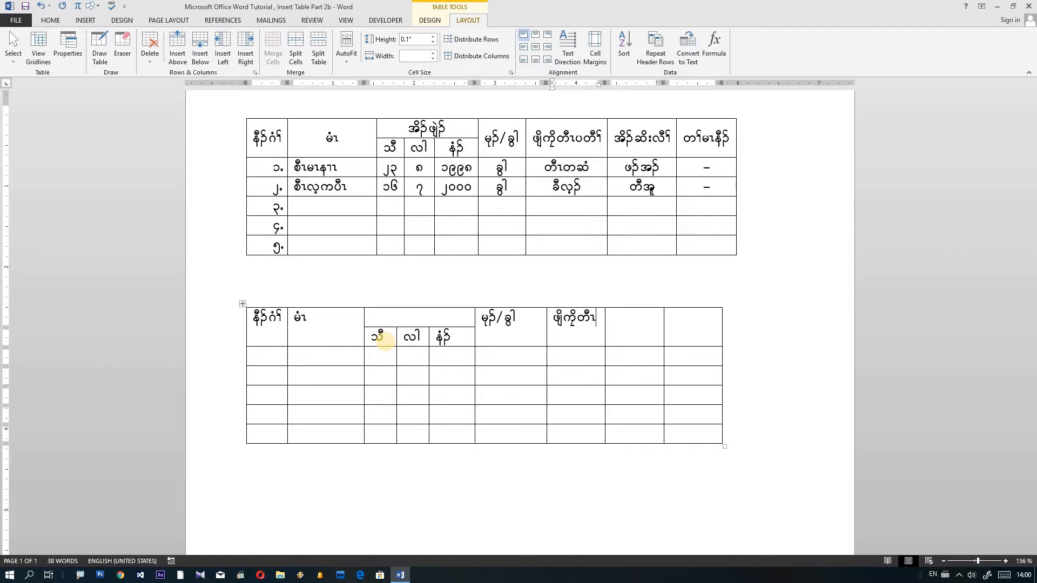
text(ပတ)
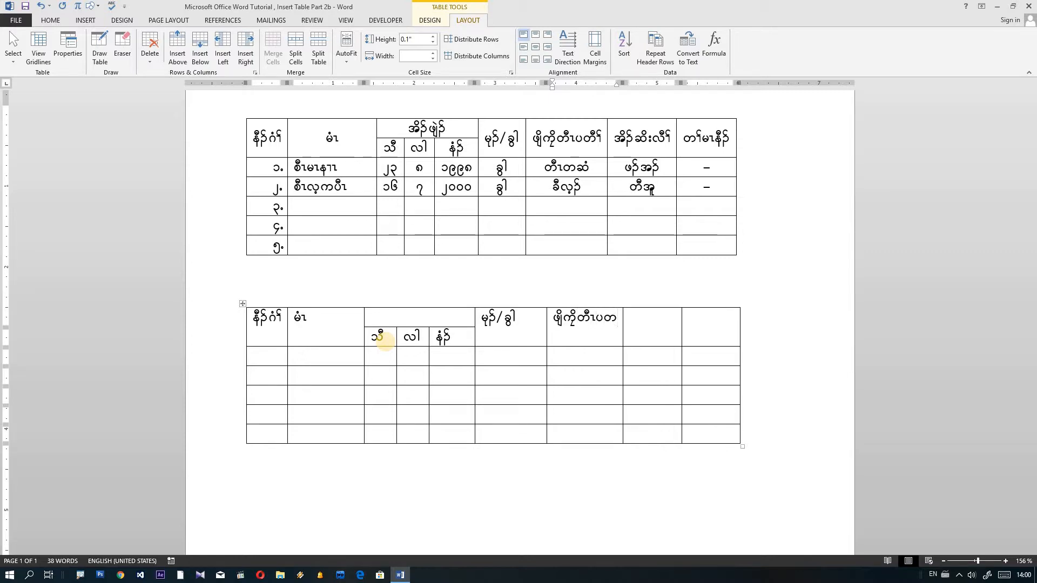
text(ီၢ်)
key(Tab)
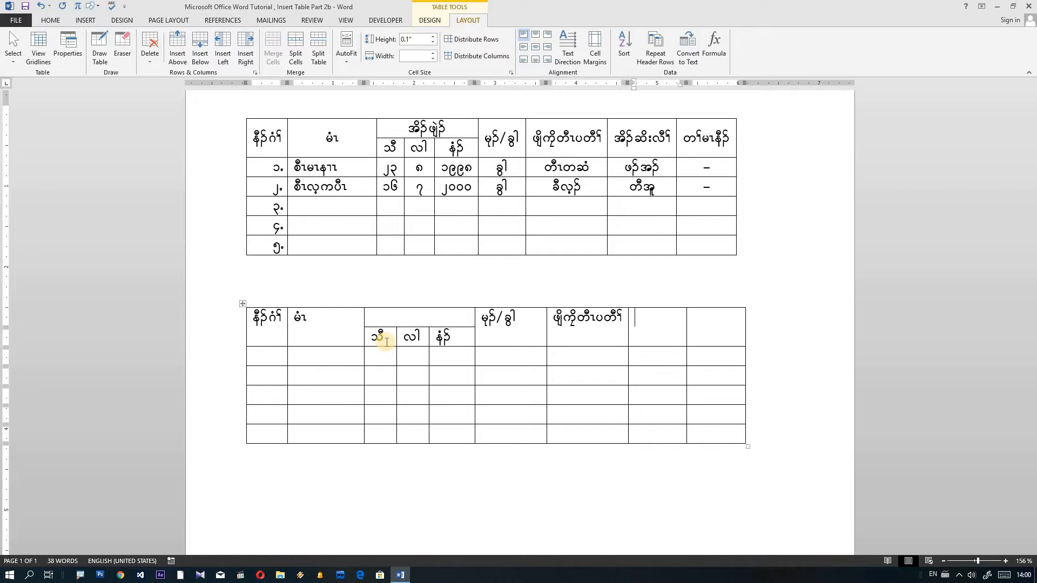
Enter the headings "အိၣ်ဆိးလီၢ်" and "တၢ်မၤနီၣ်" in the new table's last two columns.
text(အိဉ်ဆိးလီ)
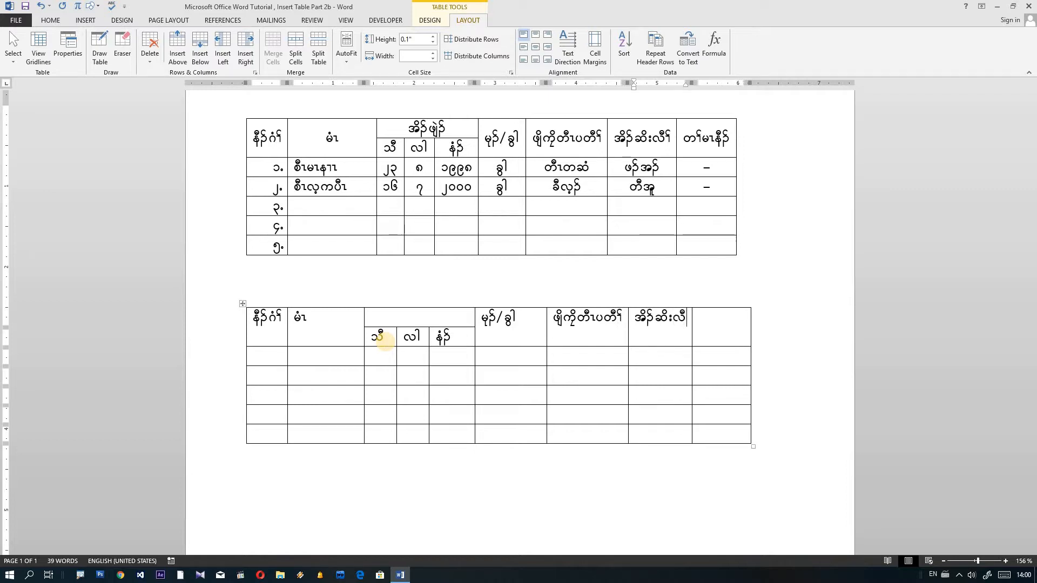
text(ၢ်)
key(Tab)
text(တၢ်)
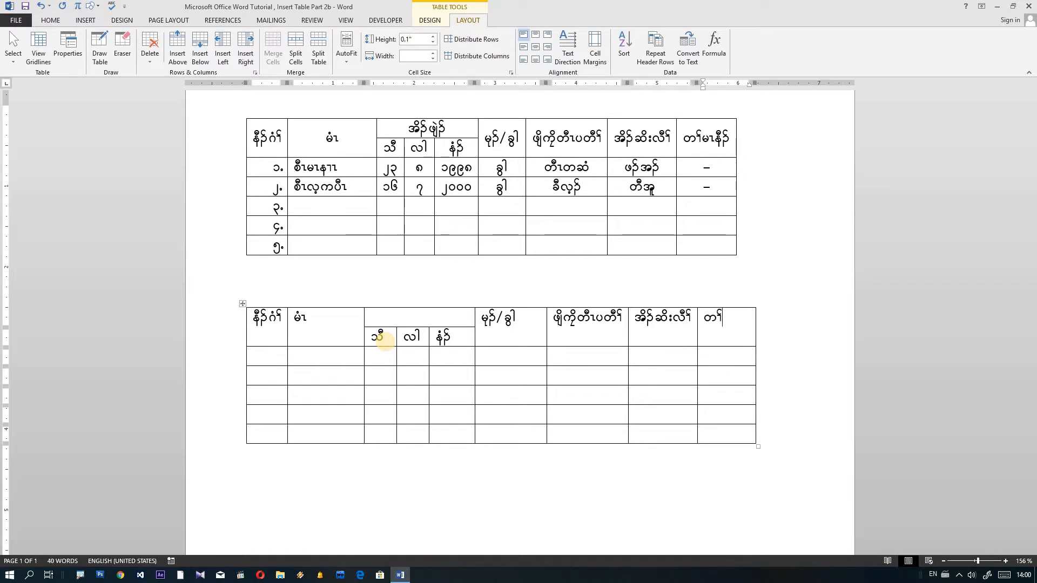
text(မၤနိၣ်)
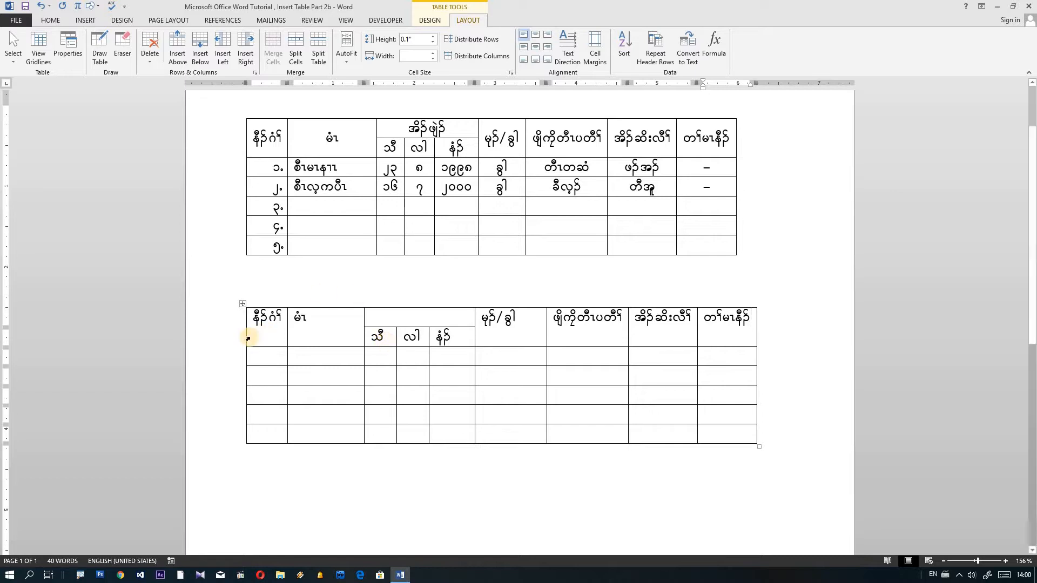
Enter "အိၣ်ဖျဲၣ်" in the new table's merged header cell above the three subheadings.
click(413, 325)
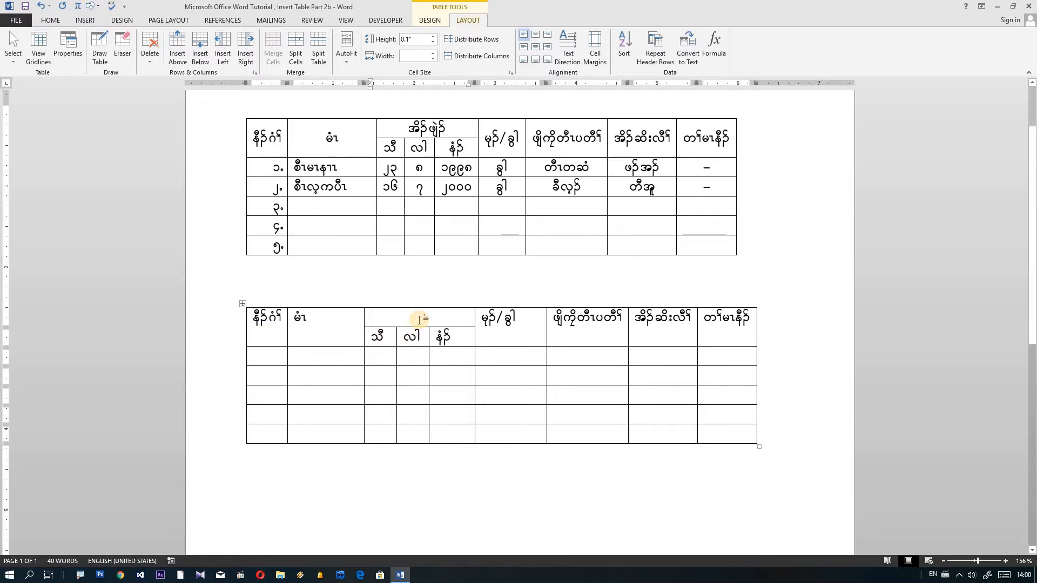
text(အိၣ်ဖျဲၣ်)
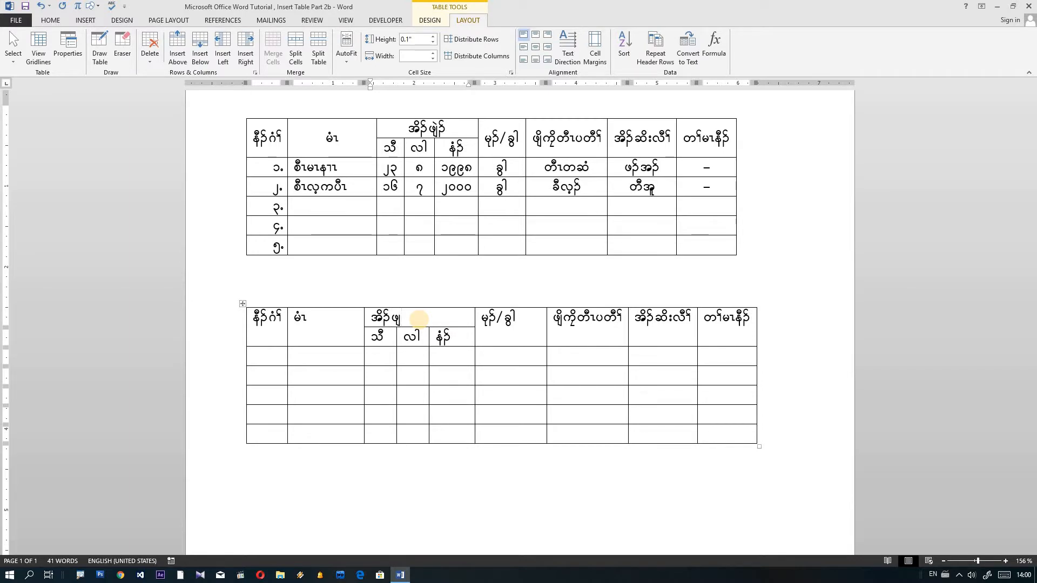
click(393, 416)
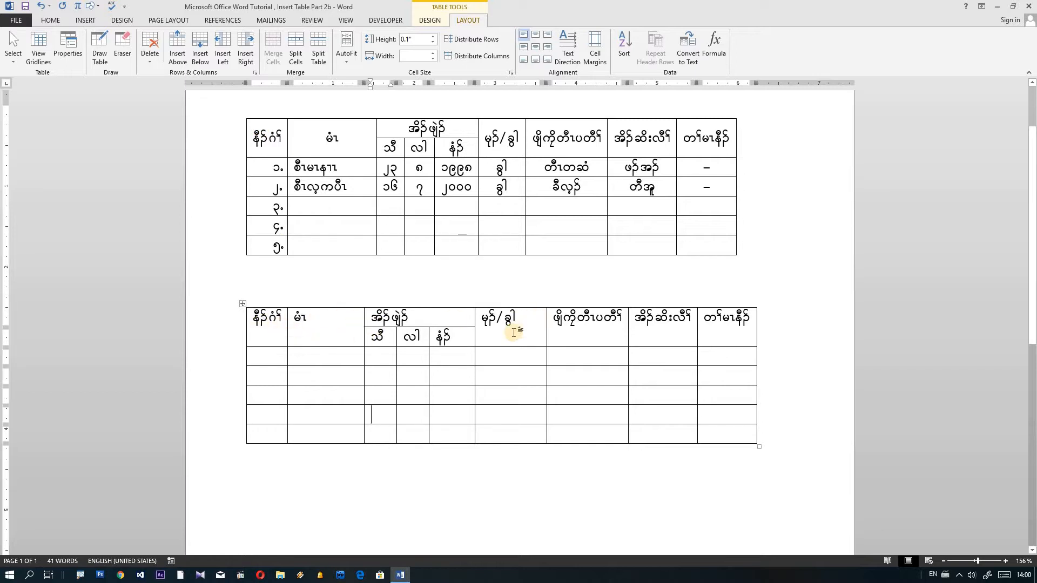
Center the text of the new table's two header rows horizontally and vertically in their cells and make it bold.
double_click(301, 318)
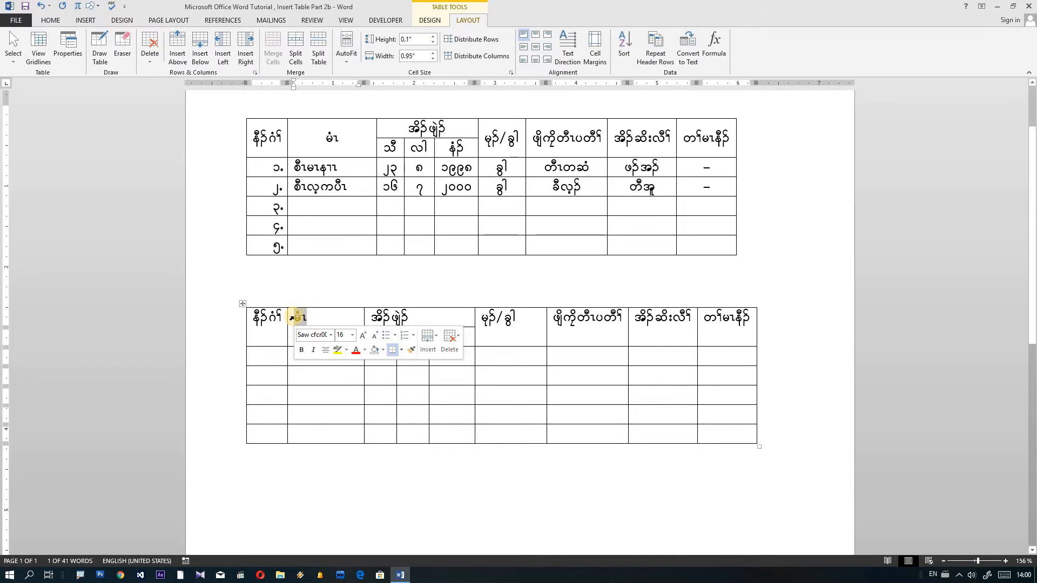
click(330, 320)
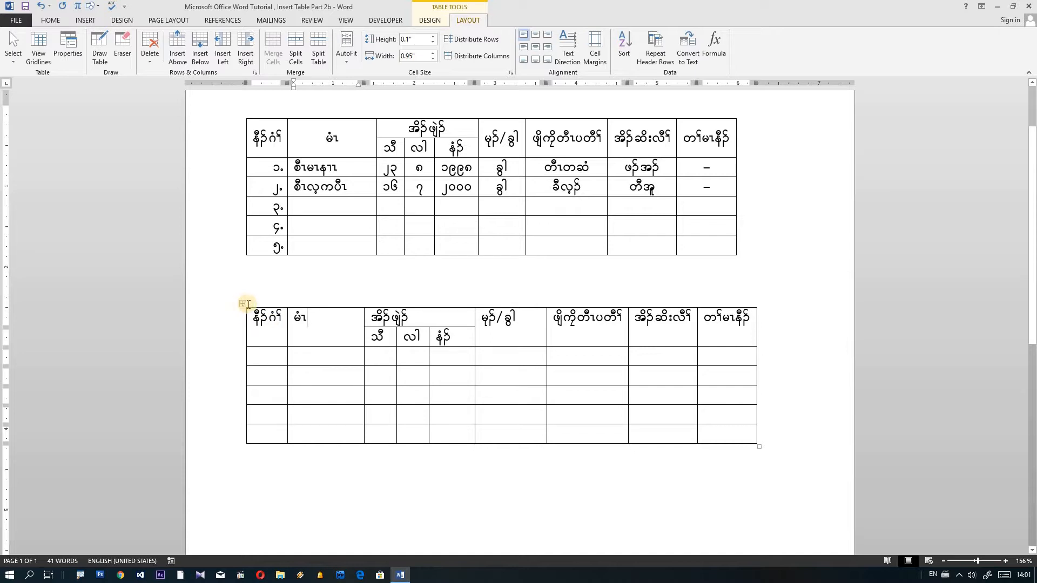
click(239, 320)
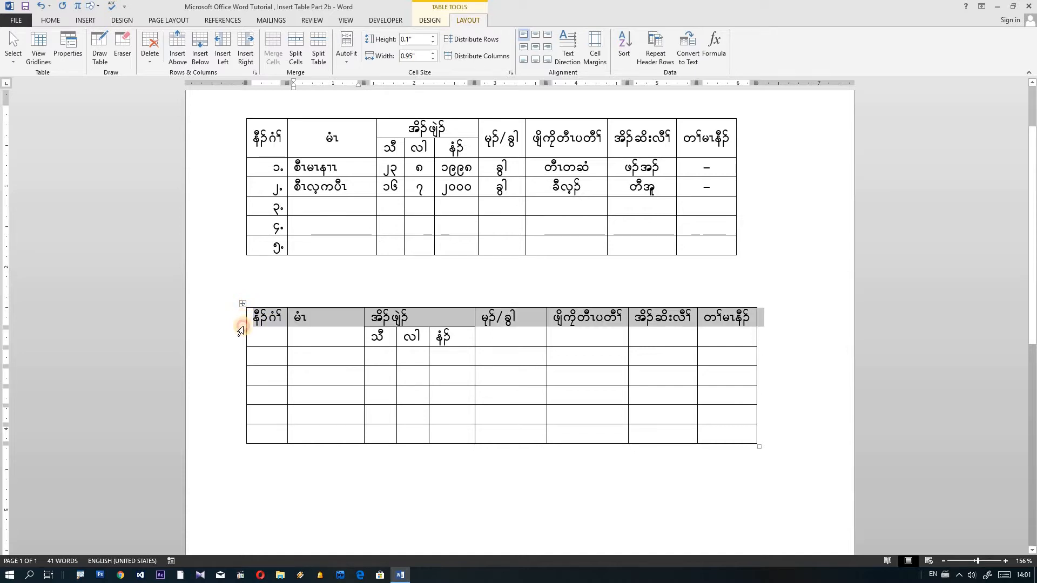
drag(366, 337, 424, 338)
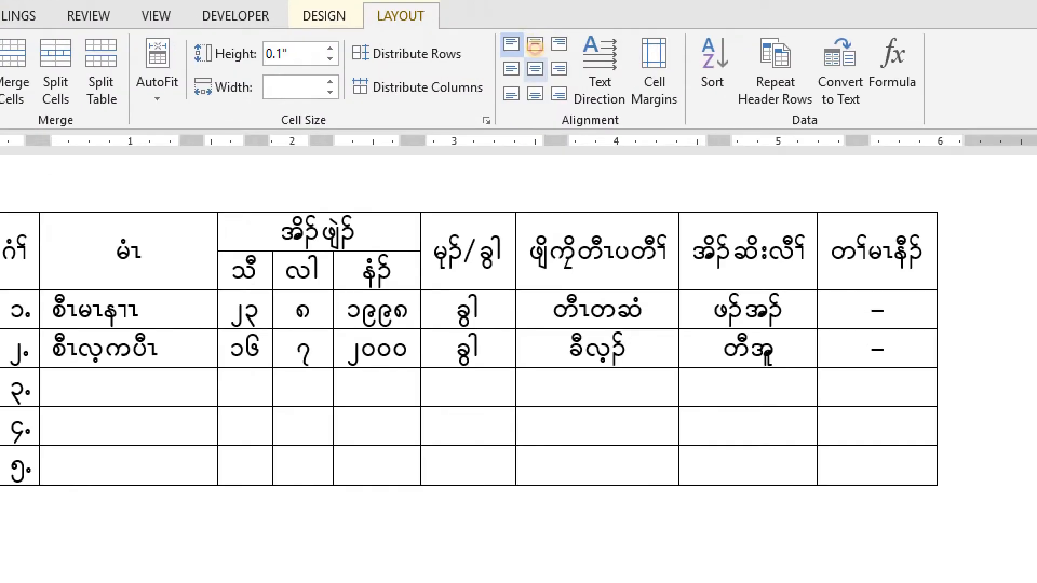
click(536, 48)
mouse_move(523, 71)
mouse_down()
mouse_move(547, 57)
mouse_move(547, 77)
mouse_move(527, 82)
mouse_move(531, 47)
mouse_up()
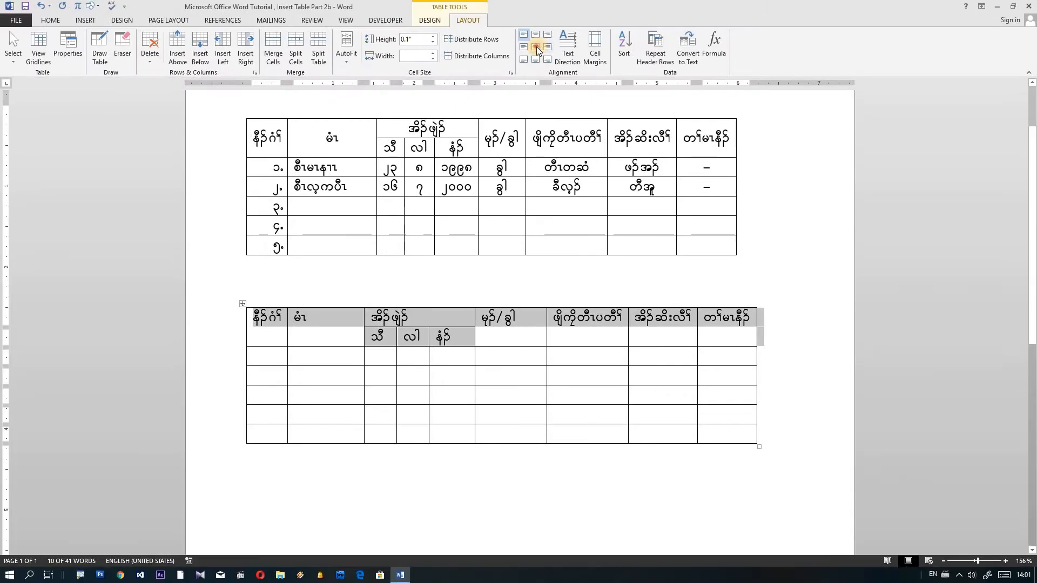
click(535, 69)
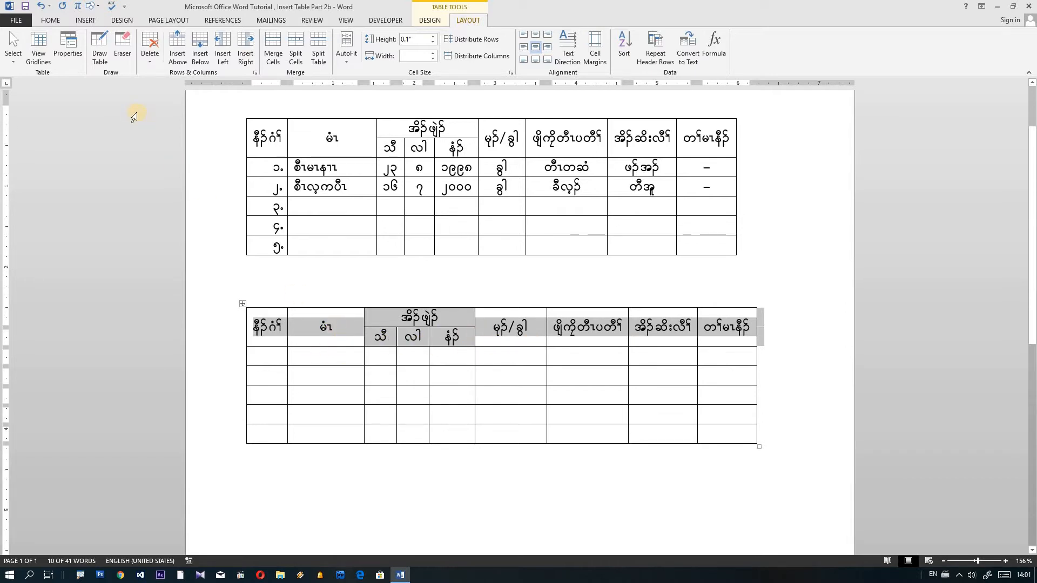
click(50, 20)
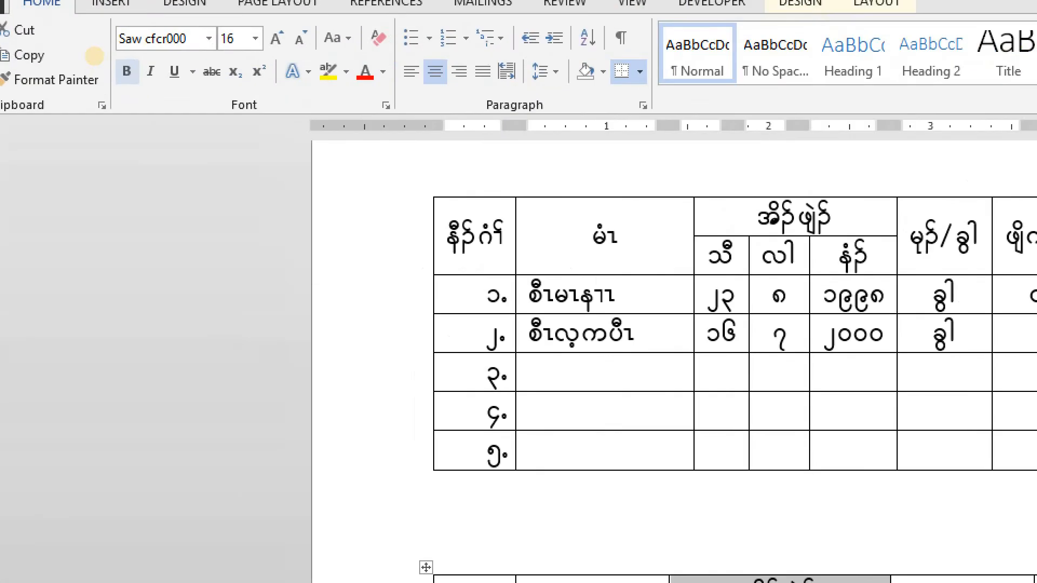
click(94, 55)
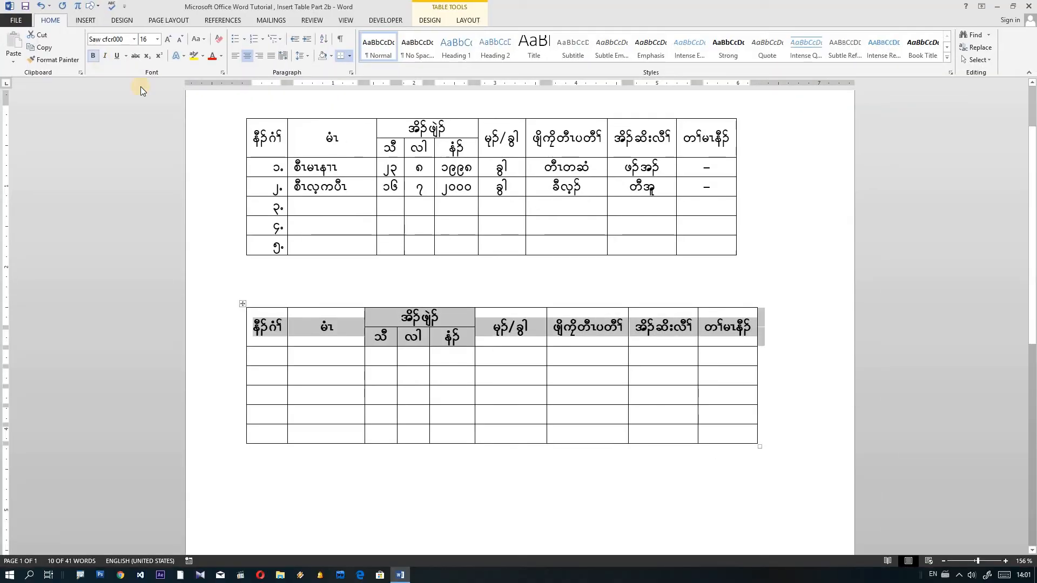
Try applying automatic numbering to the five empty body cells in the new table's first column.
click(273, 364)
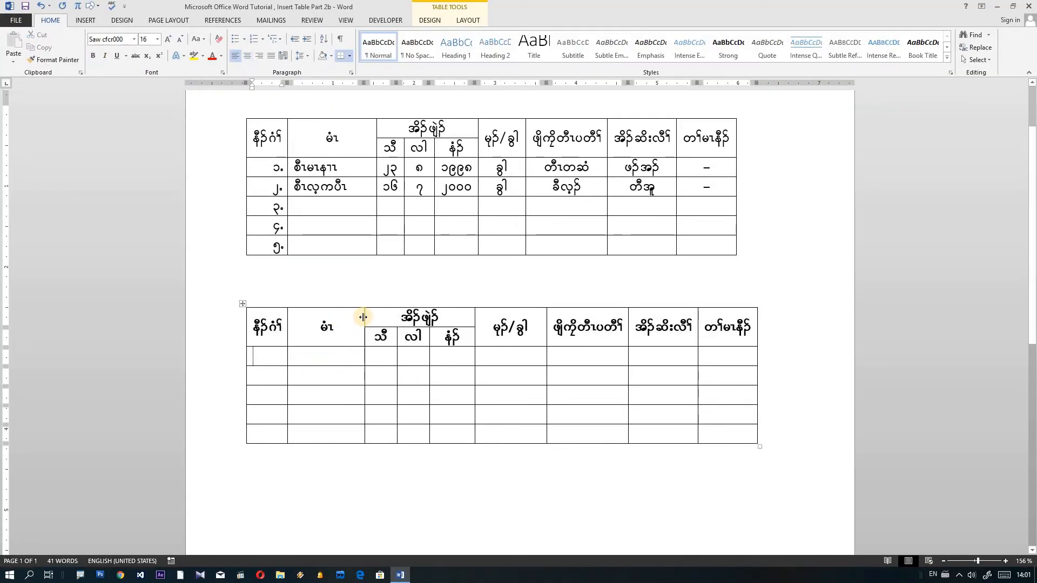
scroll(356, 314, down, 3)
scroll(336, 273, up, 1)
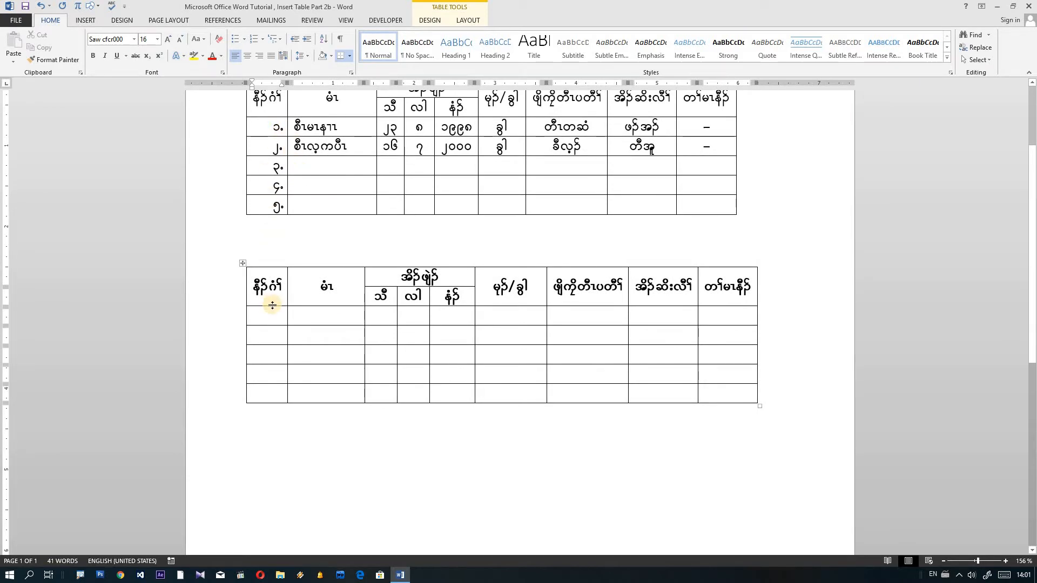
drag(271, 315, 268, 394)
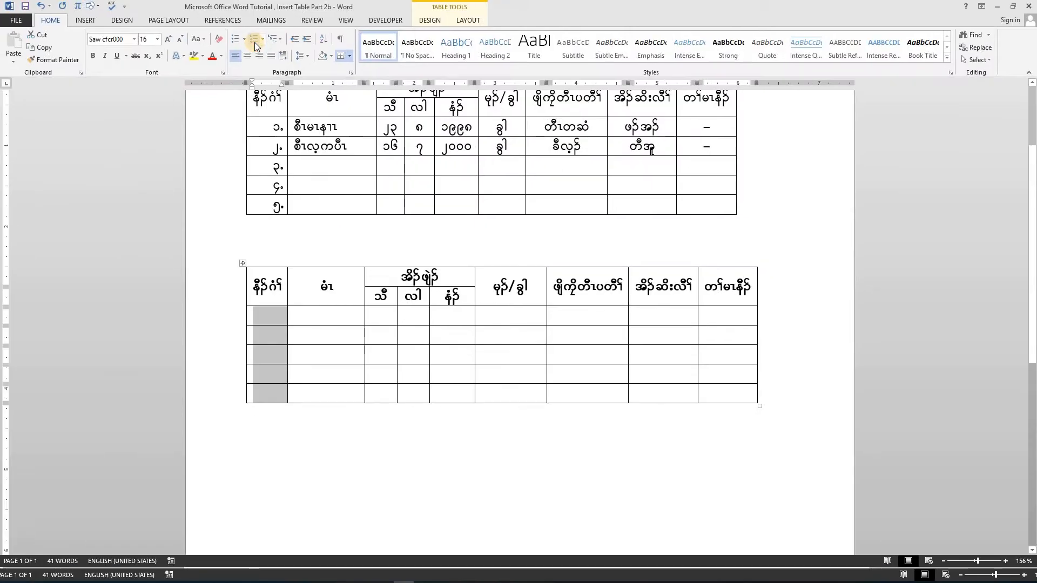
click(256, 71)
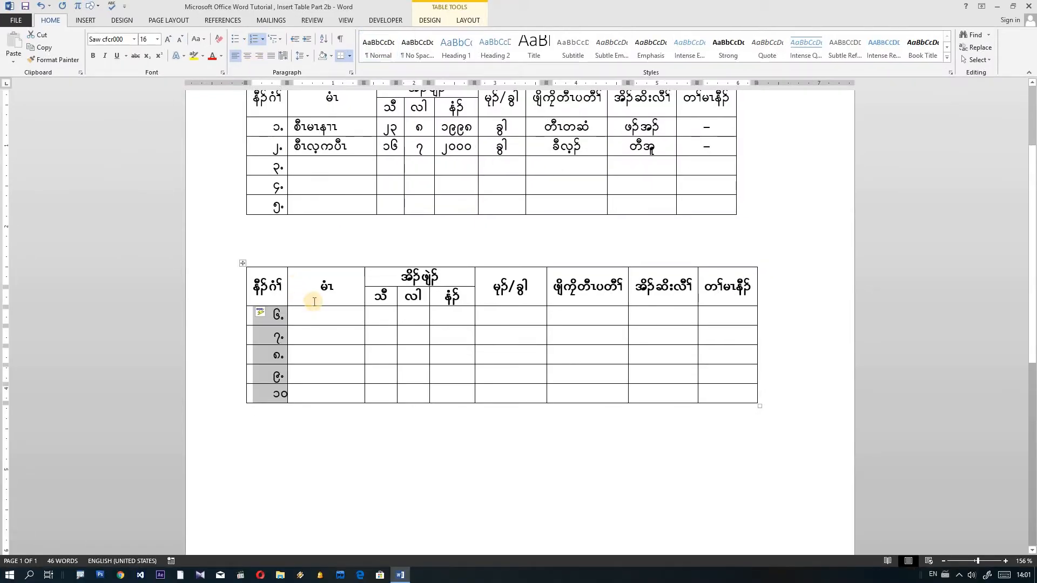
scroll(337, 275, up, 3)
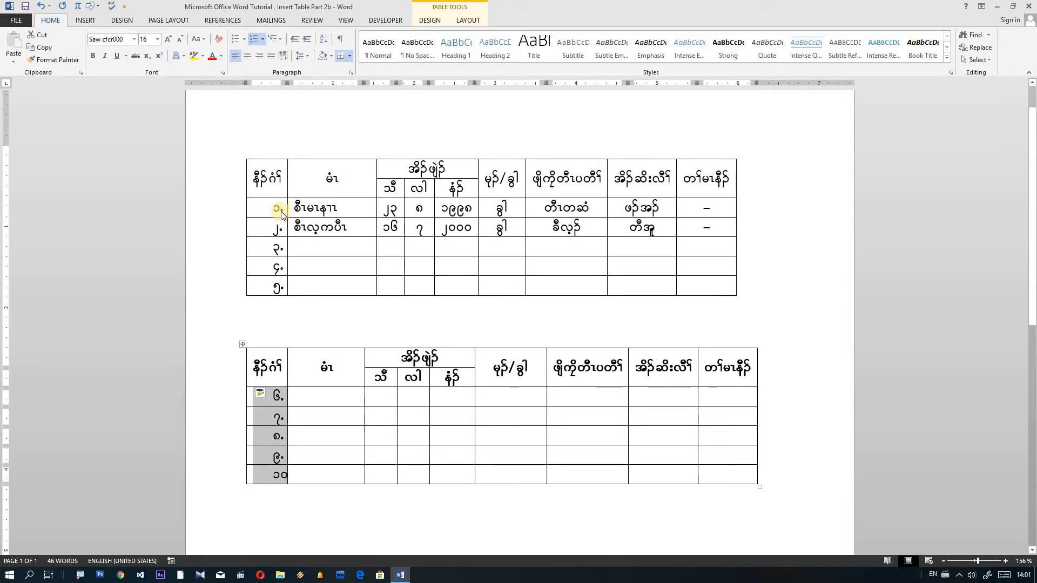
scroll(283, 297, down, 3)
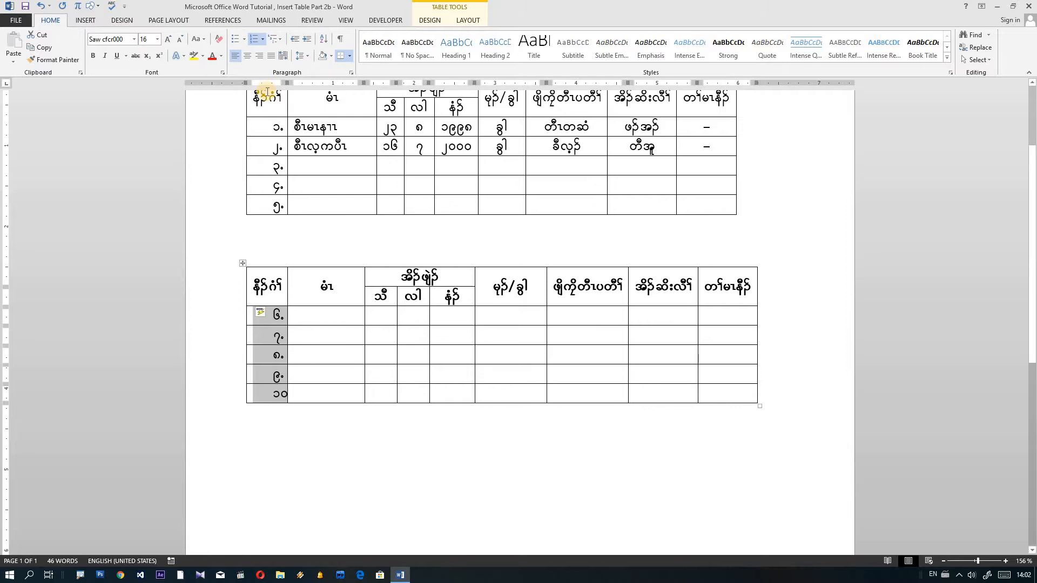
key(Delete)
Enter "၁." in the first body cell of the new table's first column.
click(274, 318)
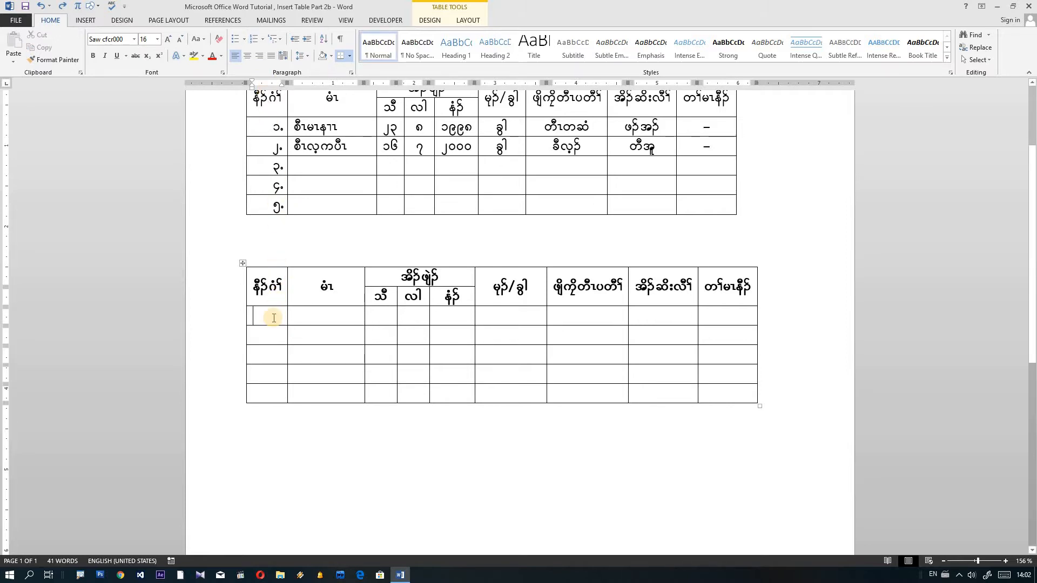
text(၁)
key(Down)
text(.)
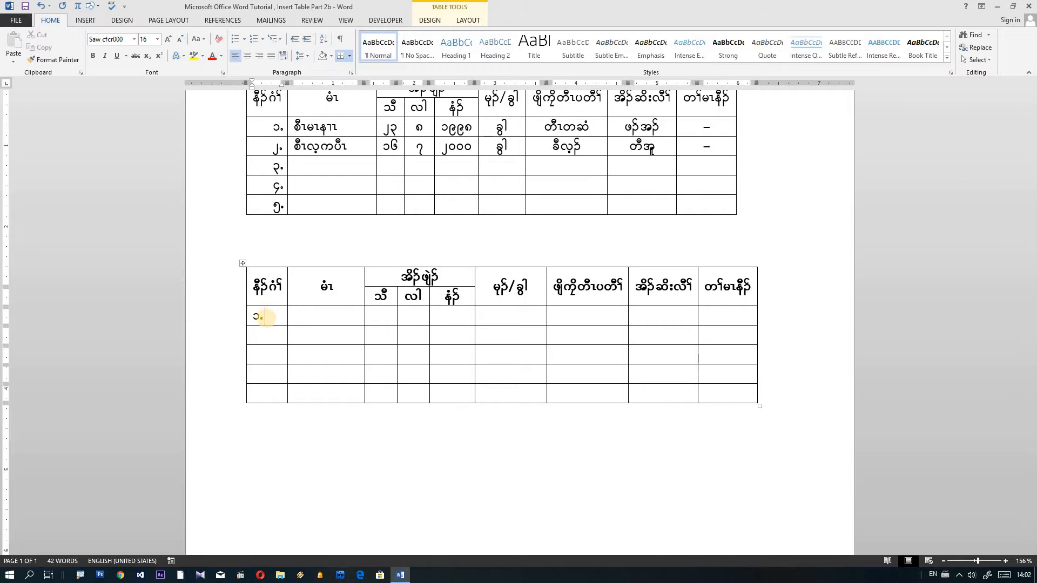
key(Down)
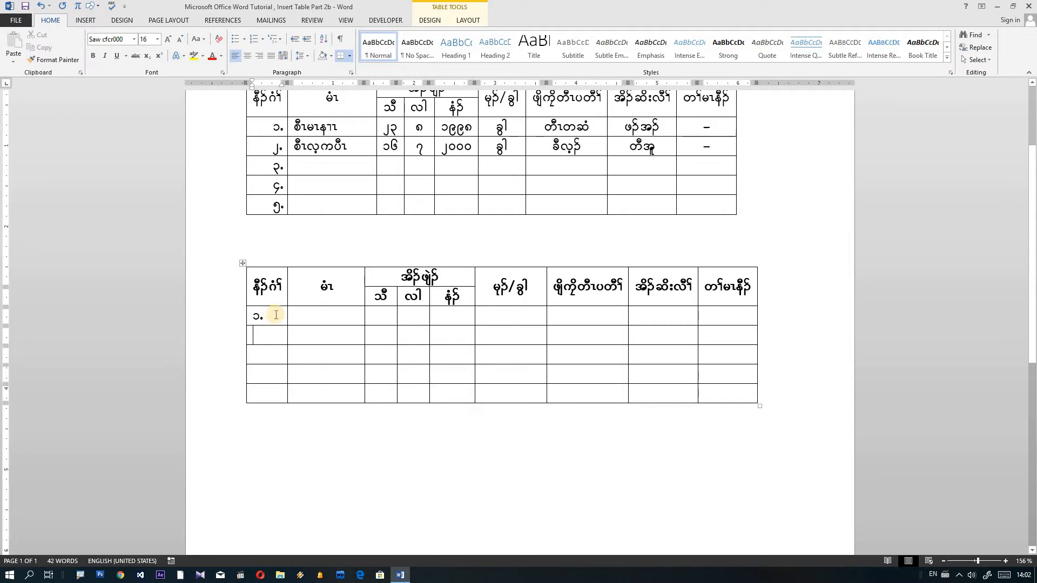
Try numbering the new table's first-column body cells with the typed "၁." in place, and undo the numbering.
drag(262, 318, 273, 389)
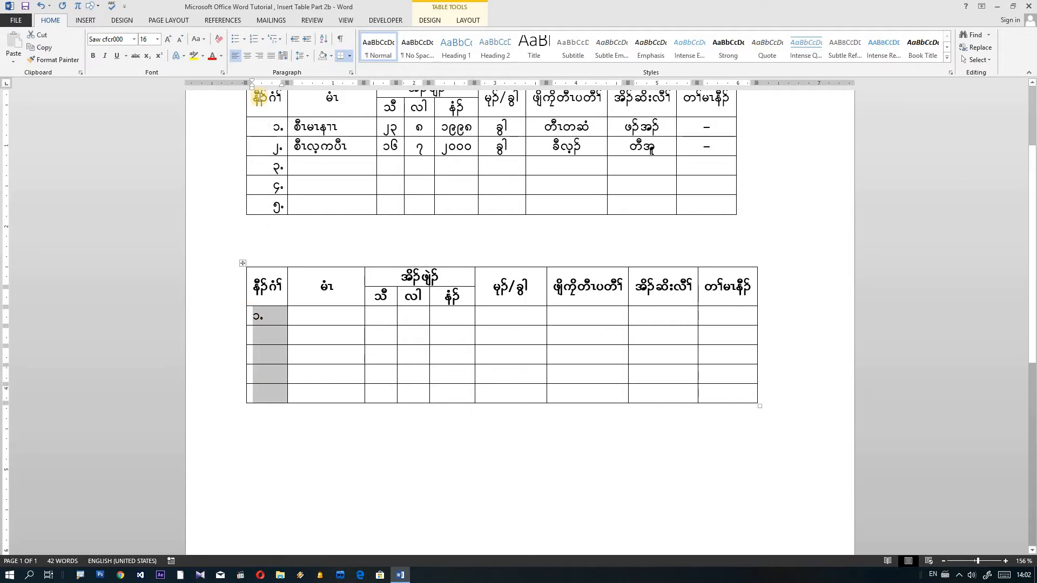
click(255, 40)
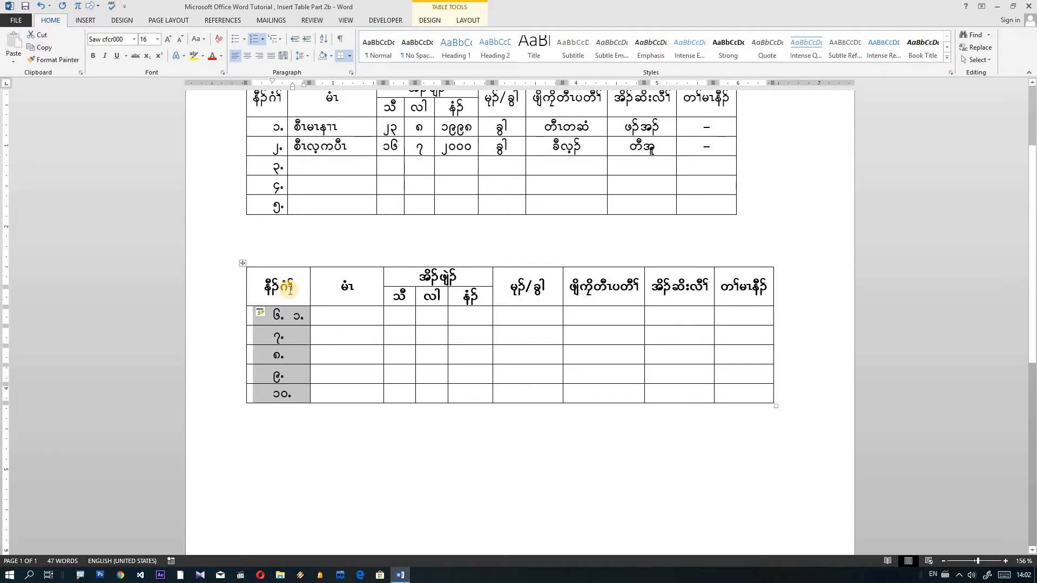
key(ctrl+z)
click(257, 317)
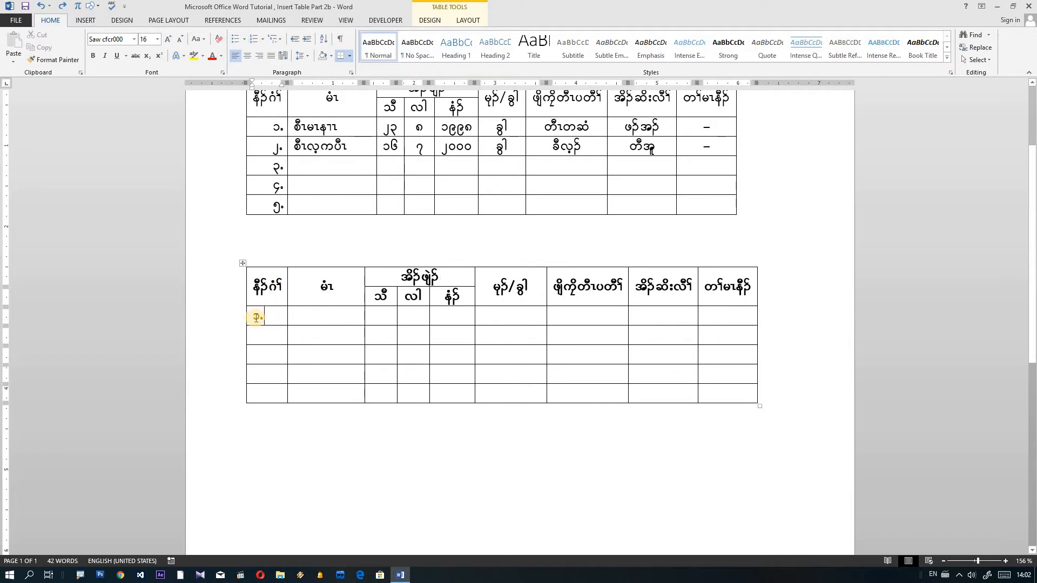
Set the numbering of the new table's first-column body cells to None and delete the typed "၁.".
drag(259, 317, 276, 390)
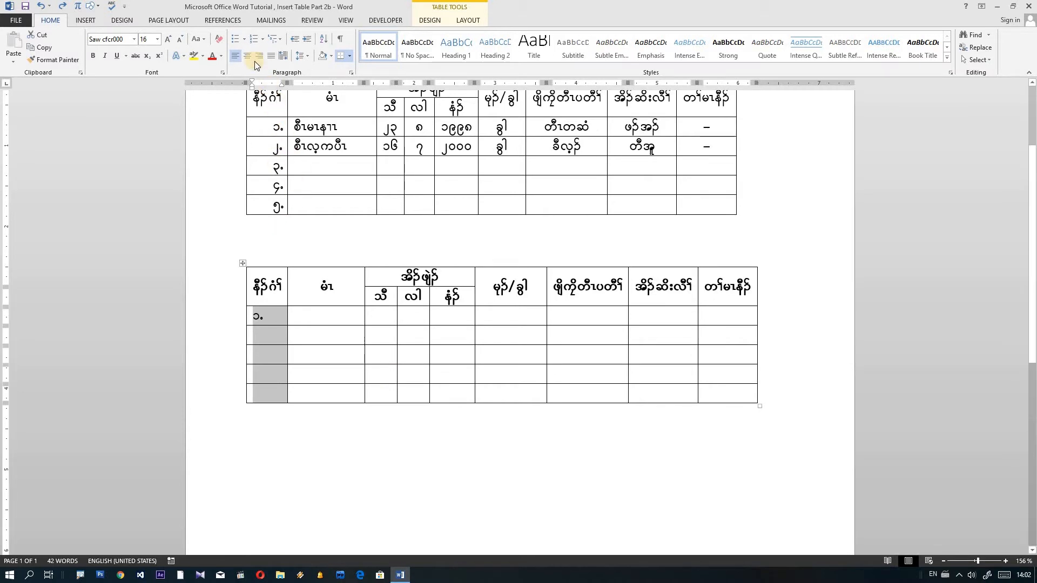
click(264, 39)
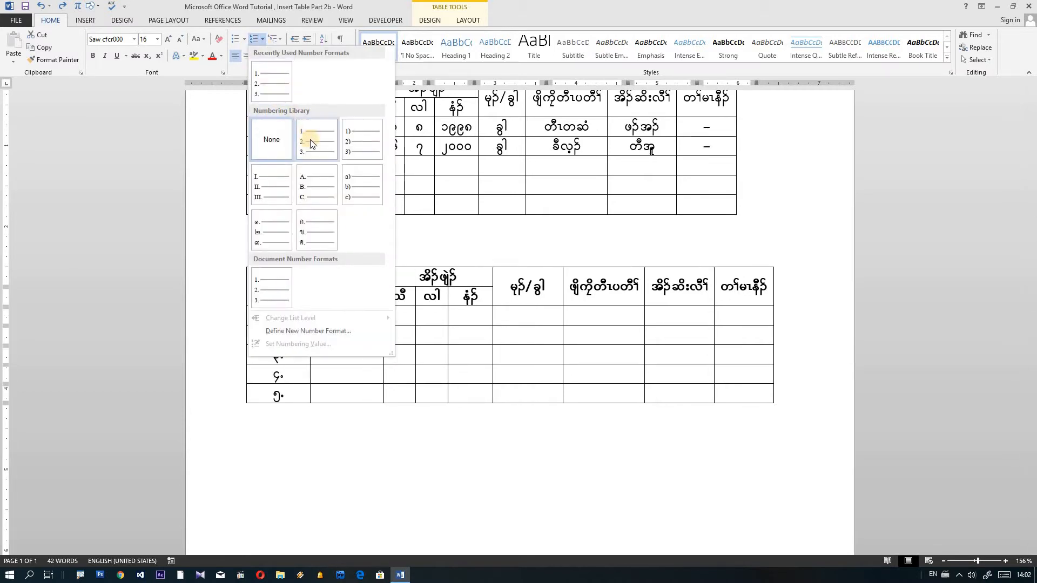
click(284, 148)
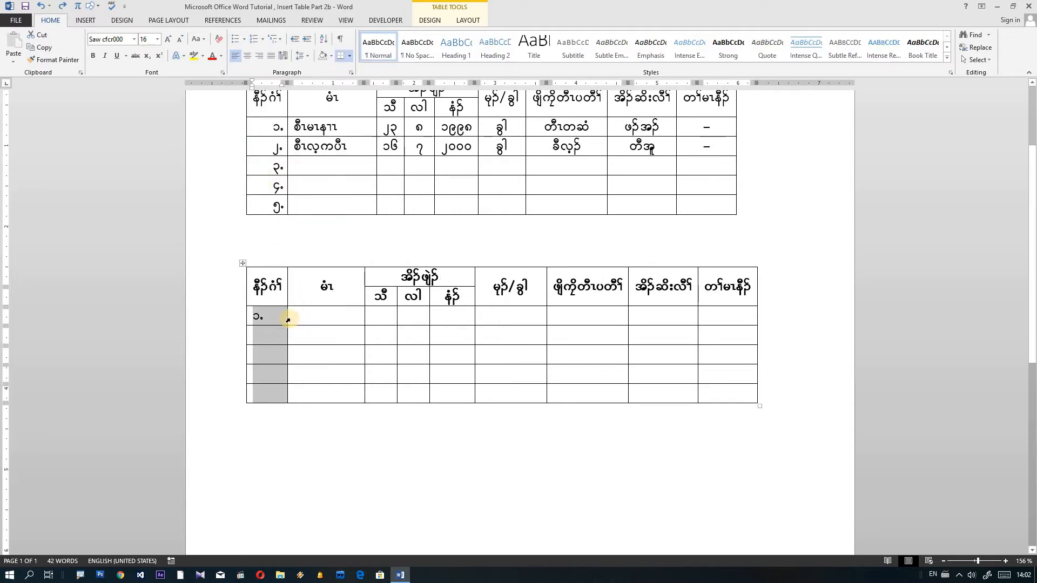
click(268, 318)
key(BackSpace)
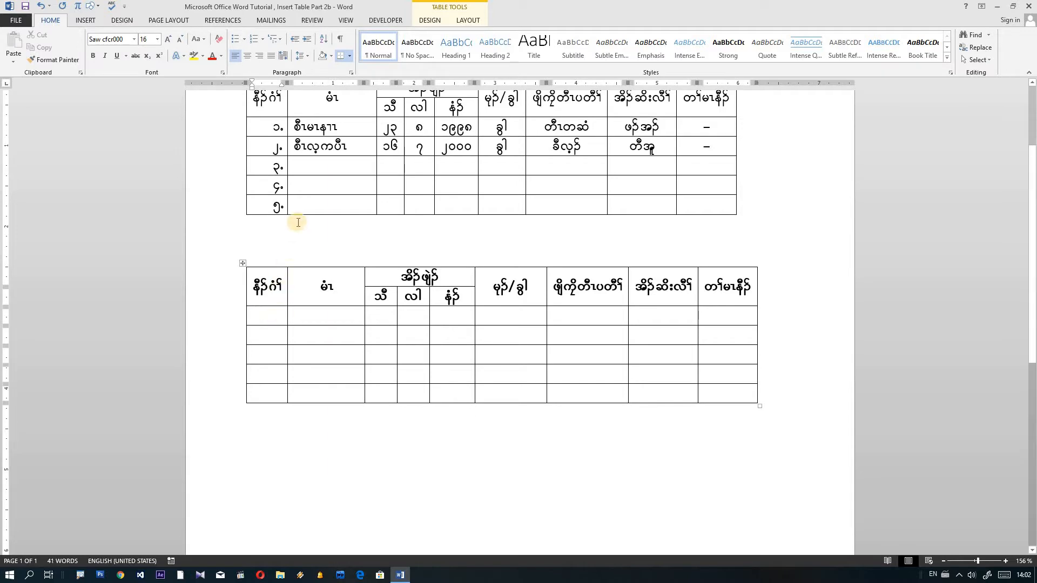
Try to delete the serial numbers in the sample table's first column, cancelling the cell deletion.
drag(273, 127, 285, 210)
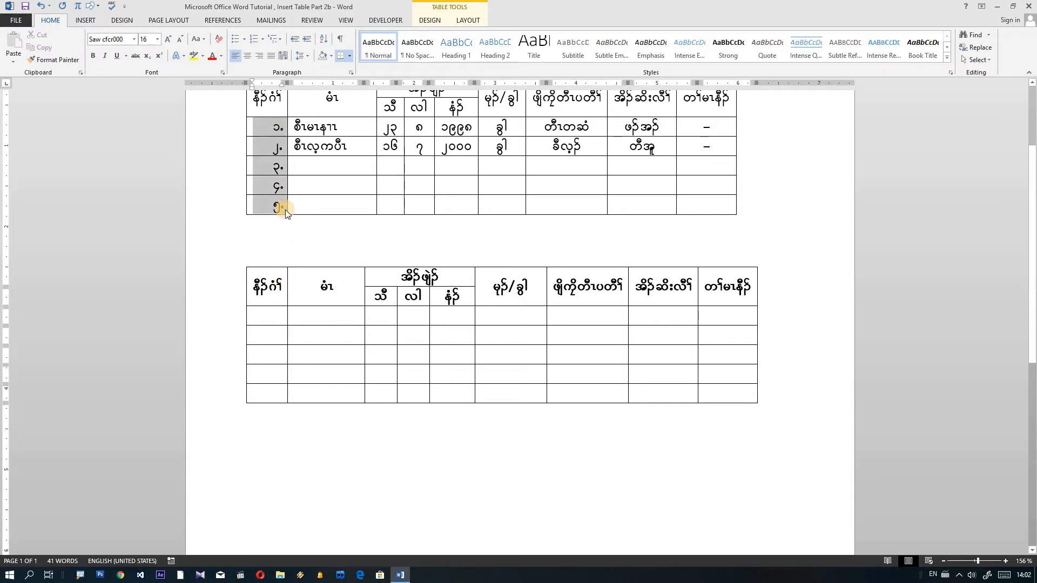
click(280, 230)
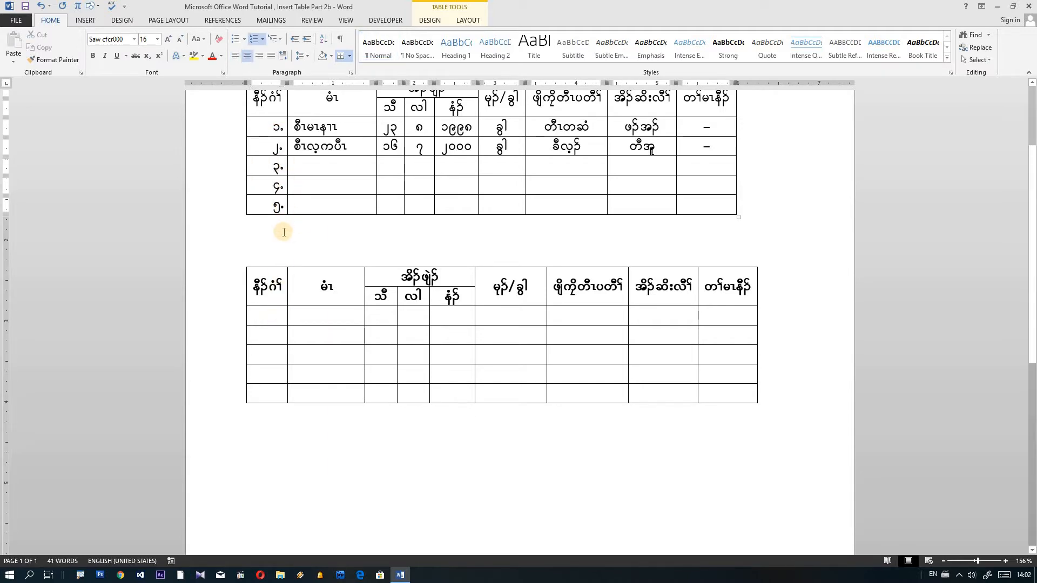
drag(269, 129, 281, 209)
key(BackSpace)
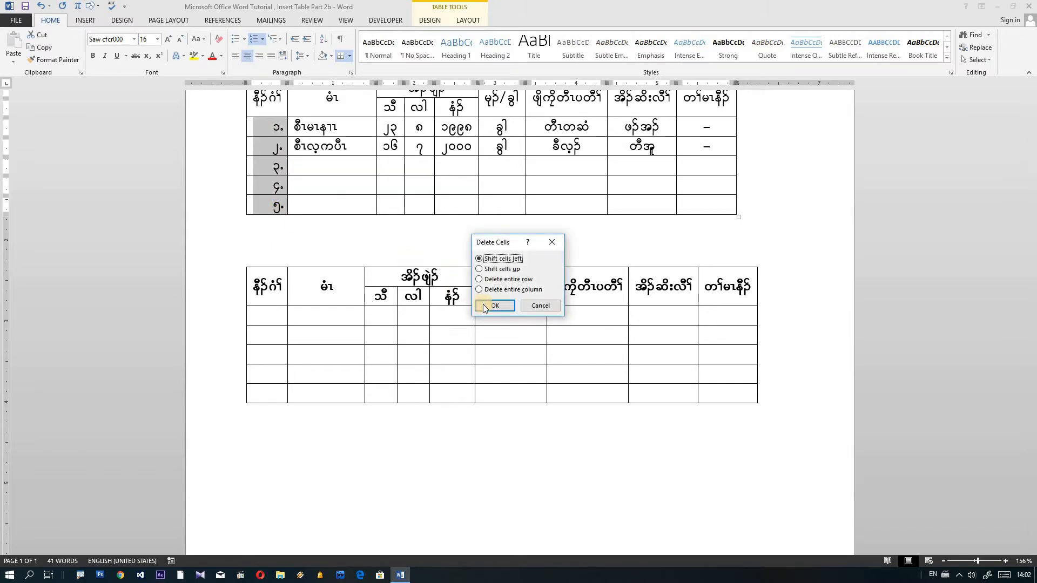
click(537, 307)
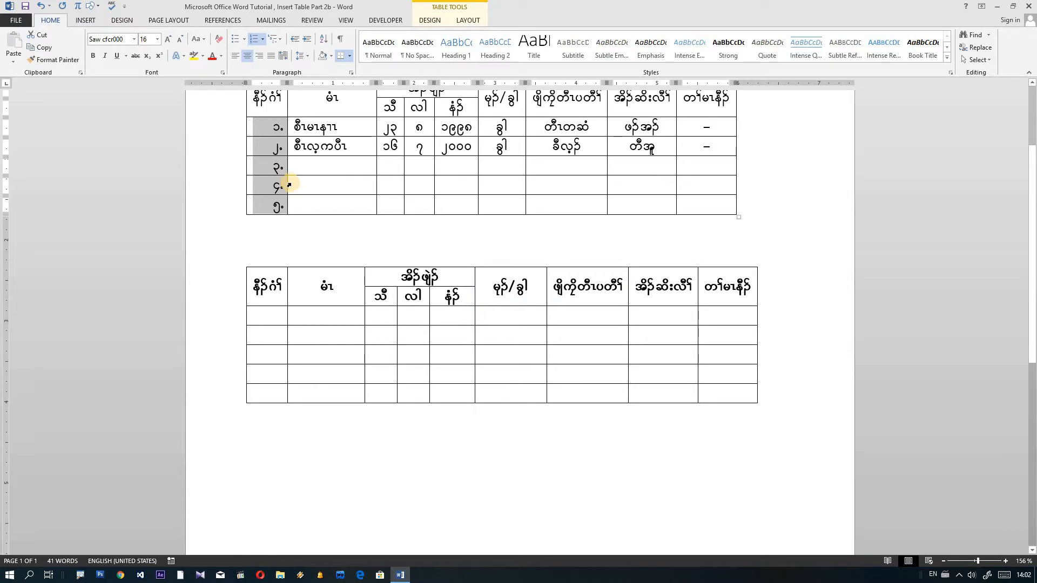
Remove the automatic numbering from the sample table's five first-column body cells by setting it to None.
click(290, 185)
drag(270, 124, 275, 218)
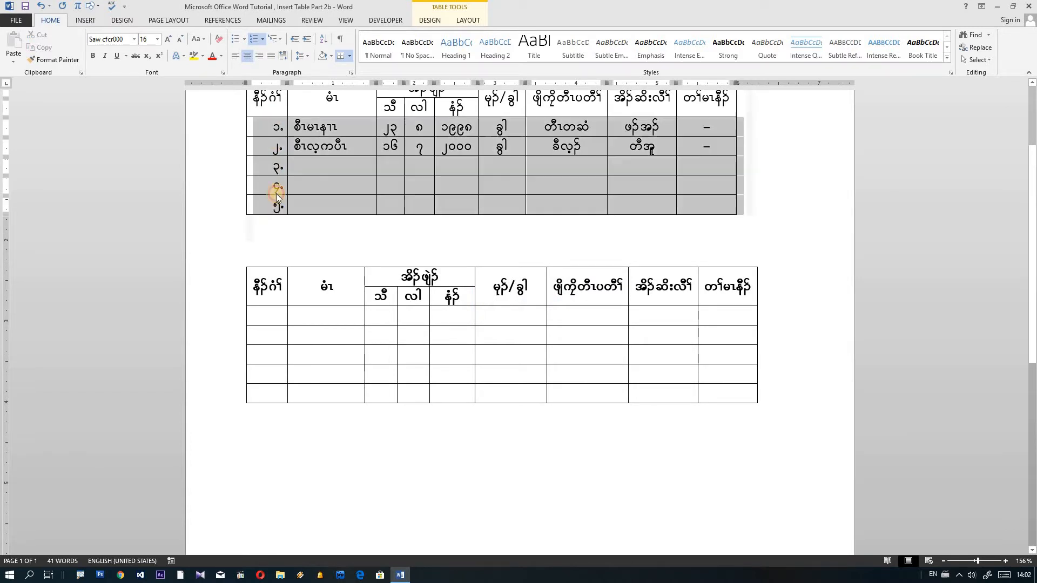
drag(260, 126, 274, 205)
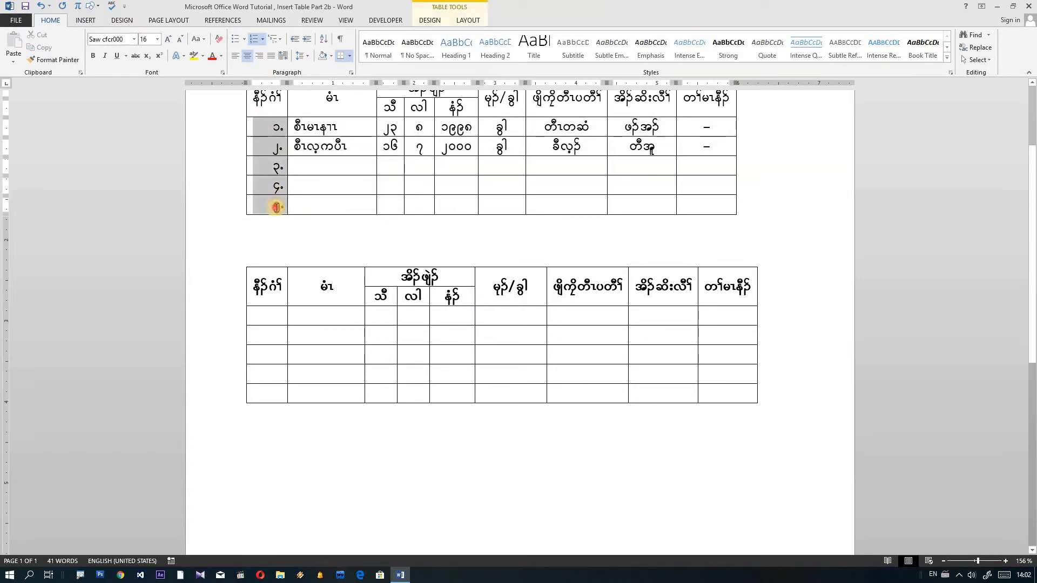
click(263, 39)
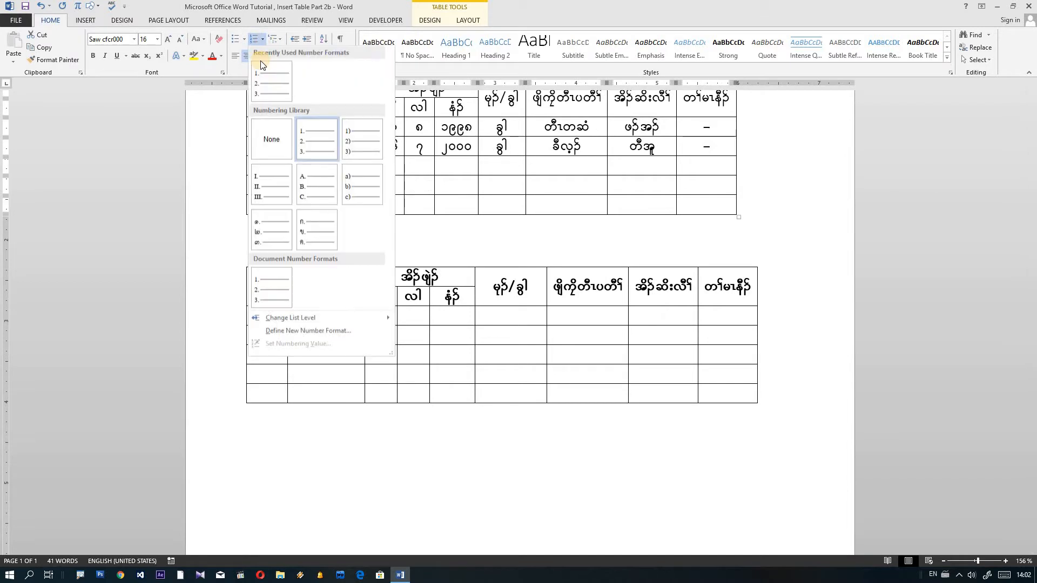
click(270, 144)
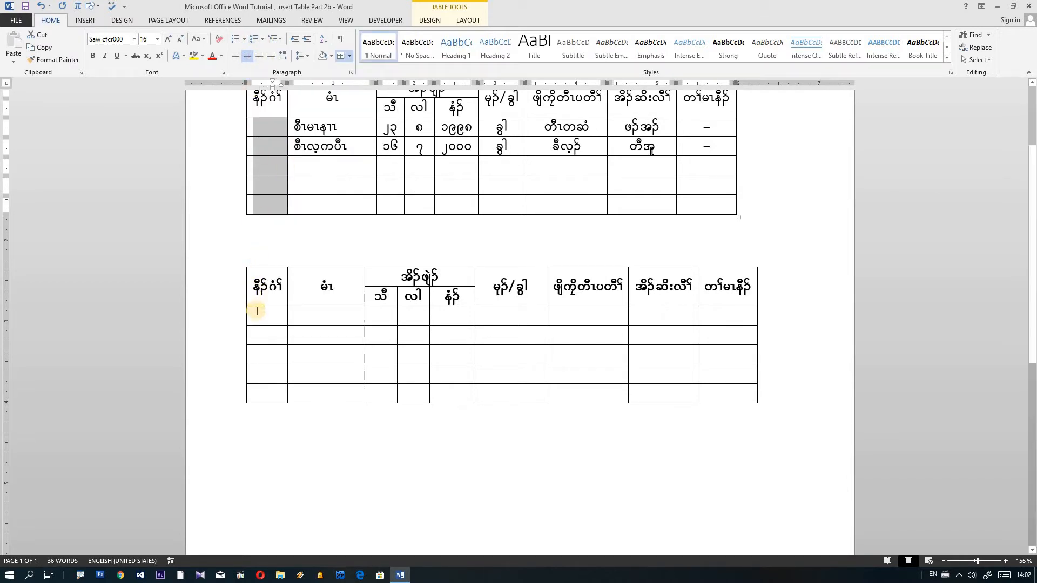
Apply automatic numbering to the five body cells in the new table's first column.
click(257, 386)
drag(258, 385, 262, 313)
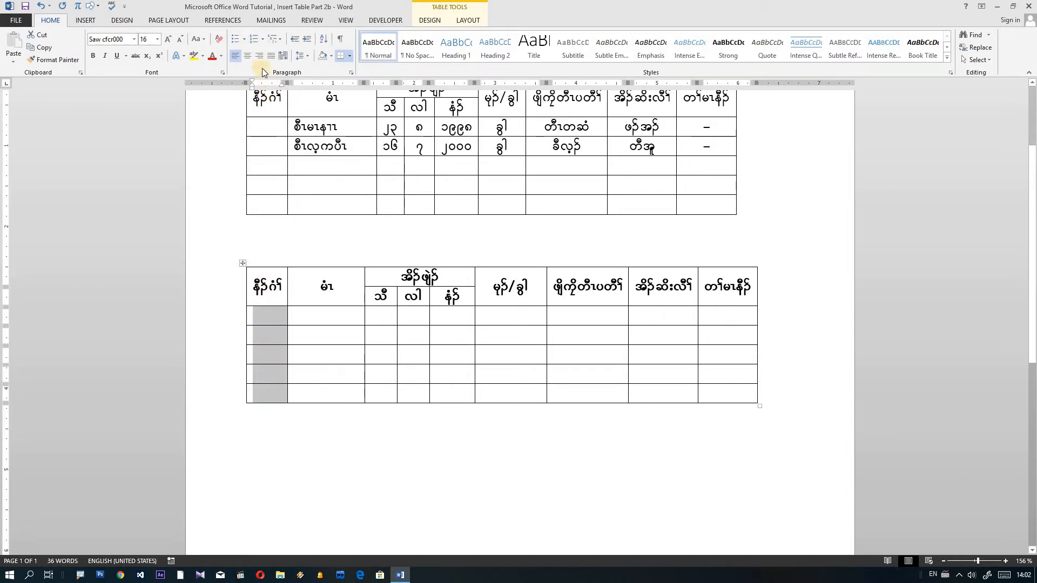
click(255, 40)
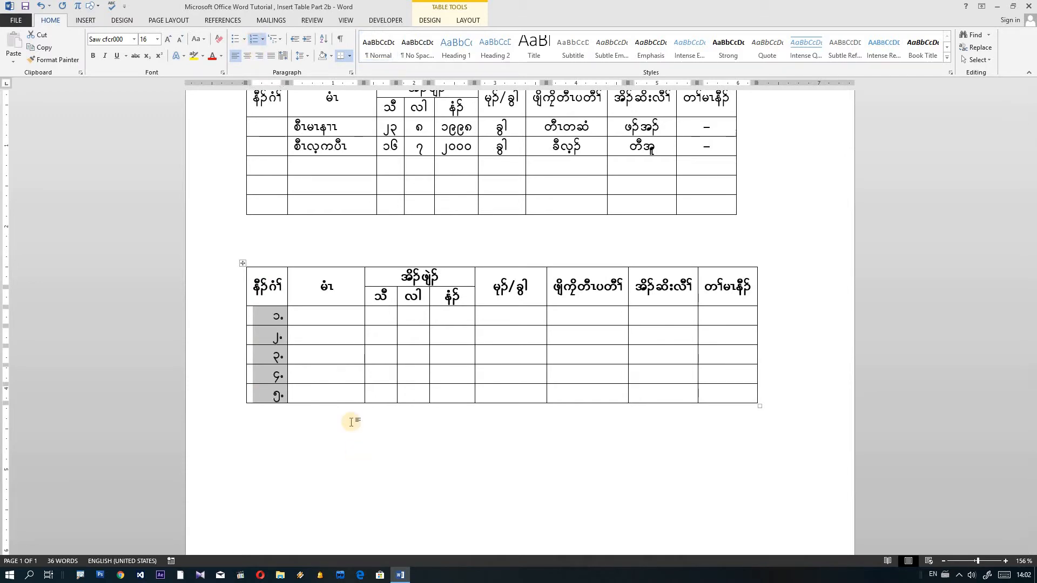
click(320, 322)
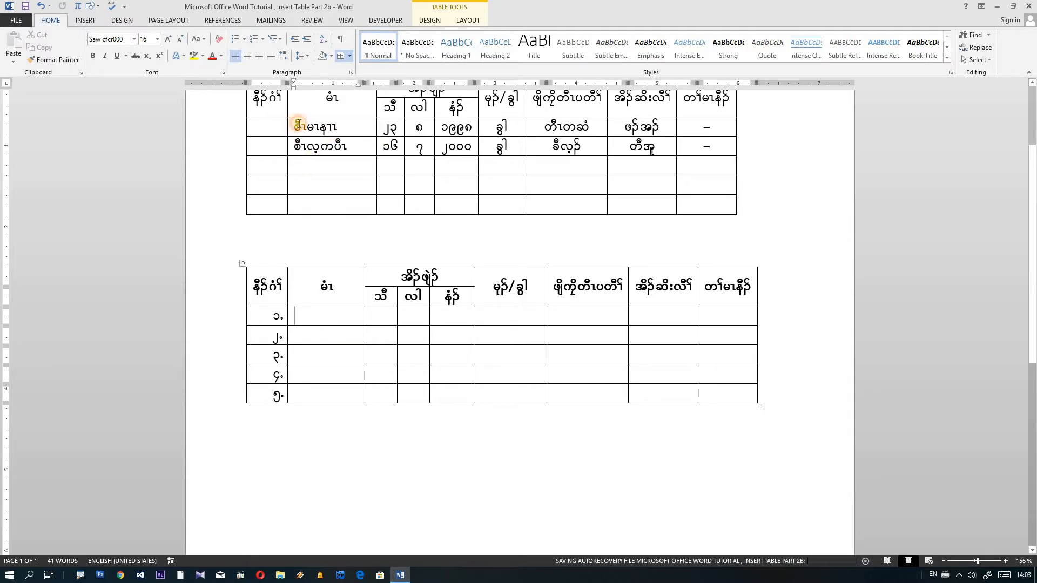
Copy the sample table's first data row from the name column onward into the new table's row numbered ၁.
click(296, 126)
drag(290, 128, 707, 128)
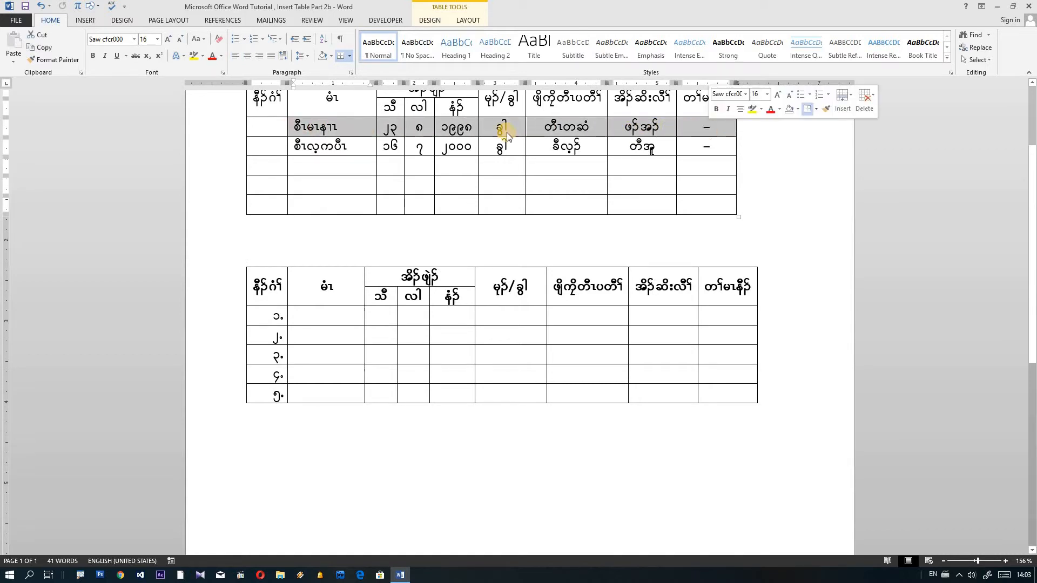
click(45, 48)
click(298, 316)
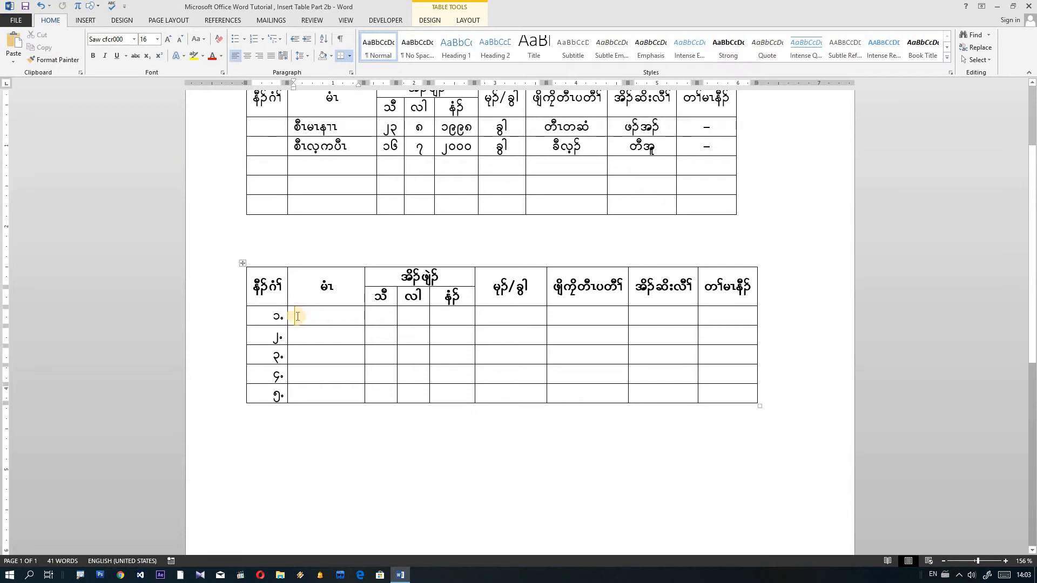
click(14, 43)
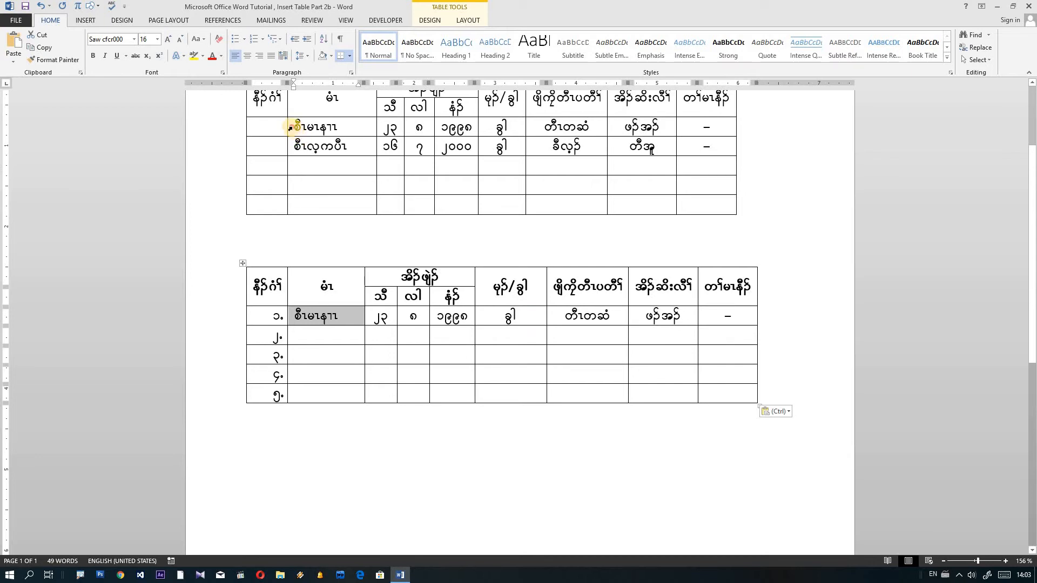
Copy the sample table's two data rows from the name column onward into the new table's rows numbered ၂ and ၃.
drag(290, 128, 698, 149)
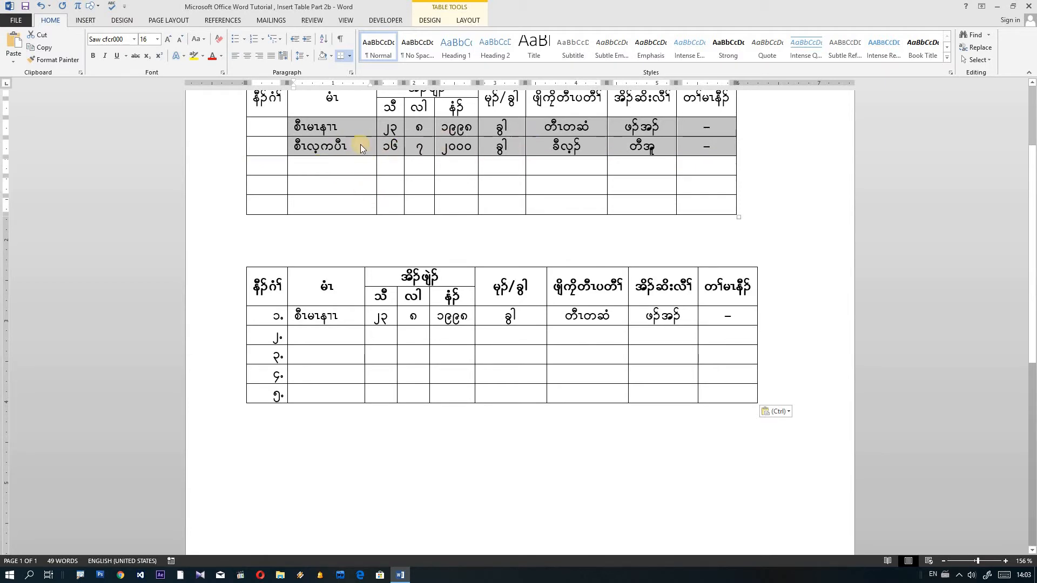
click(48, 47)
click(314, 338)
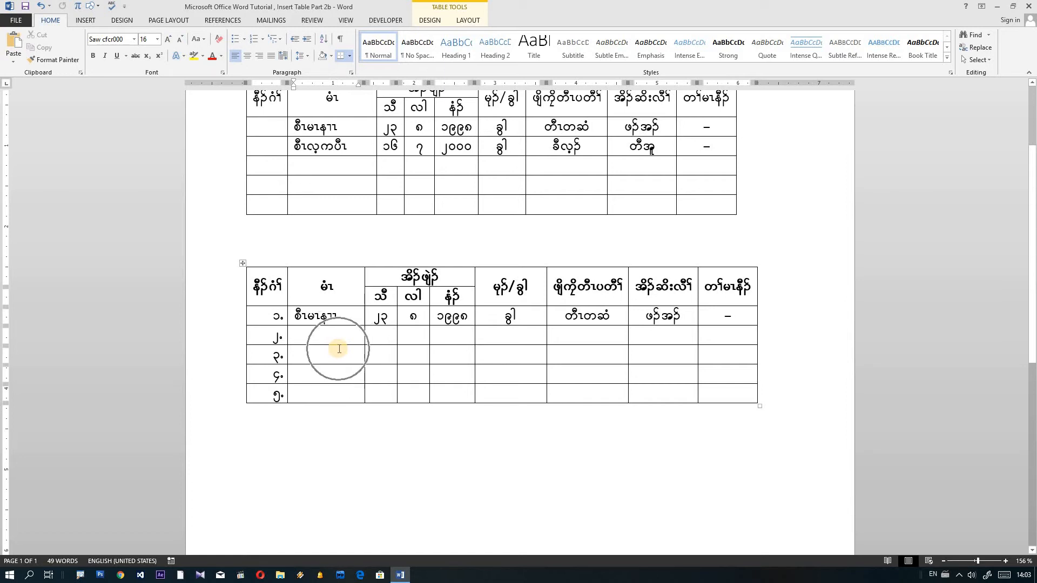
click(14, 46)
click(352, 347)
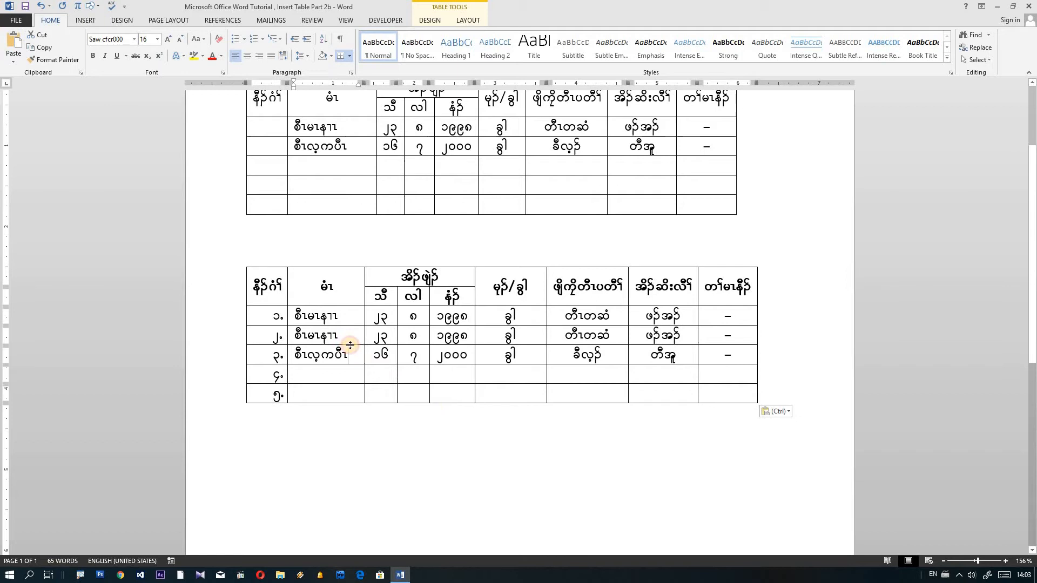
click(322, 316)
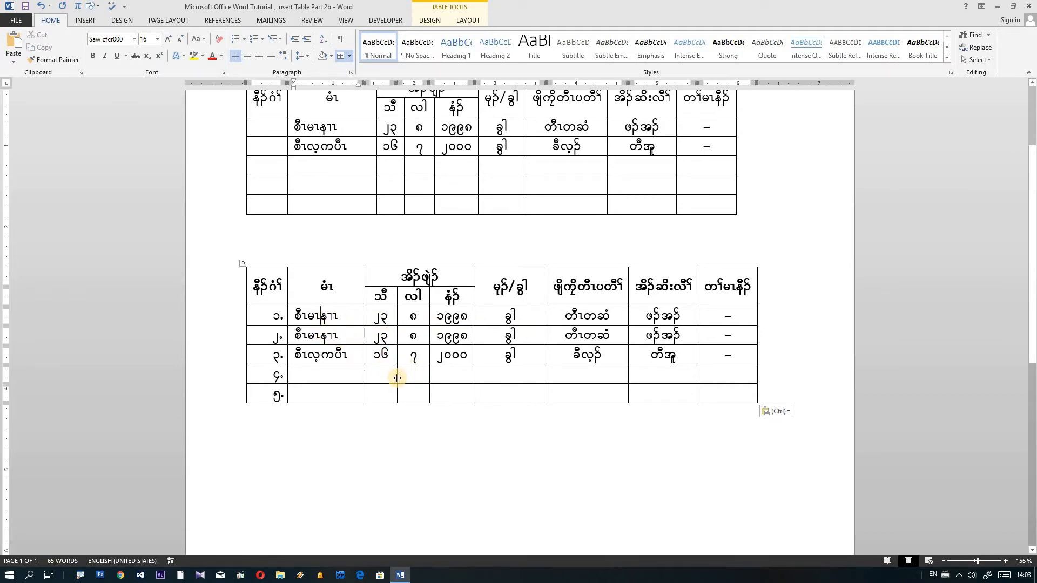
scroll(416, 375, up, 1)
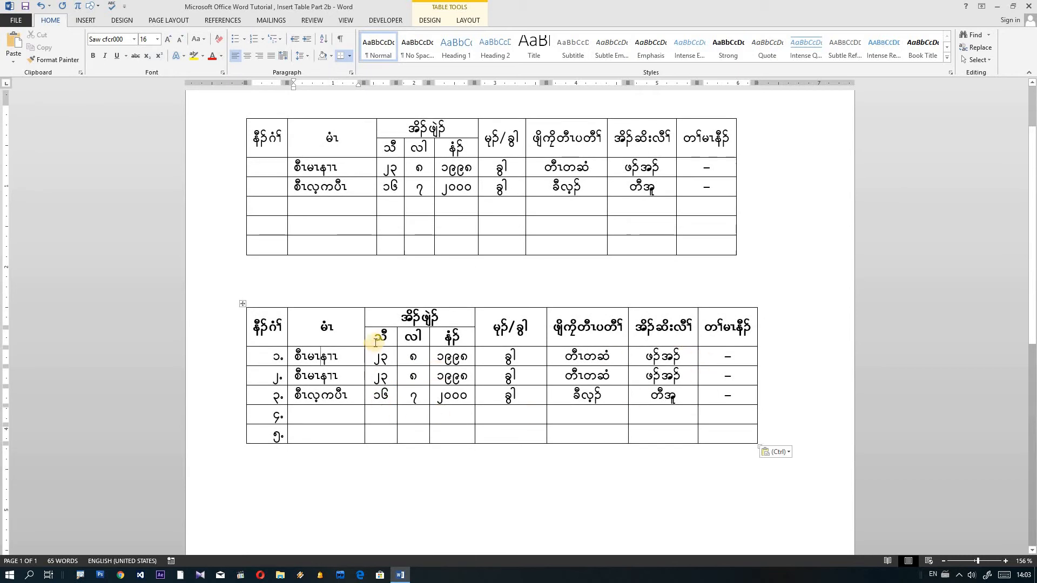
Merge the empty month (လါ) and year (နံၣ်) cells in the new table's row numbered ၅.
scroll(387, 429, down, 2)
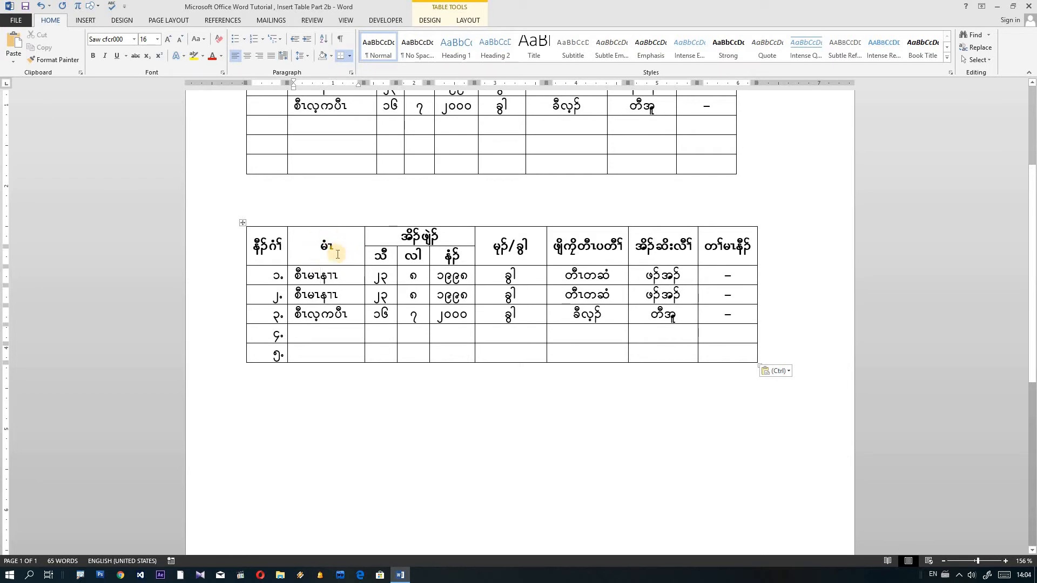
double_click(335, 247)
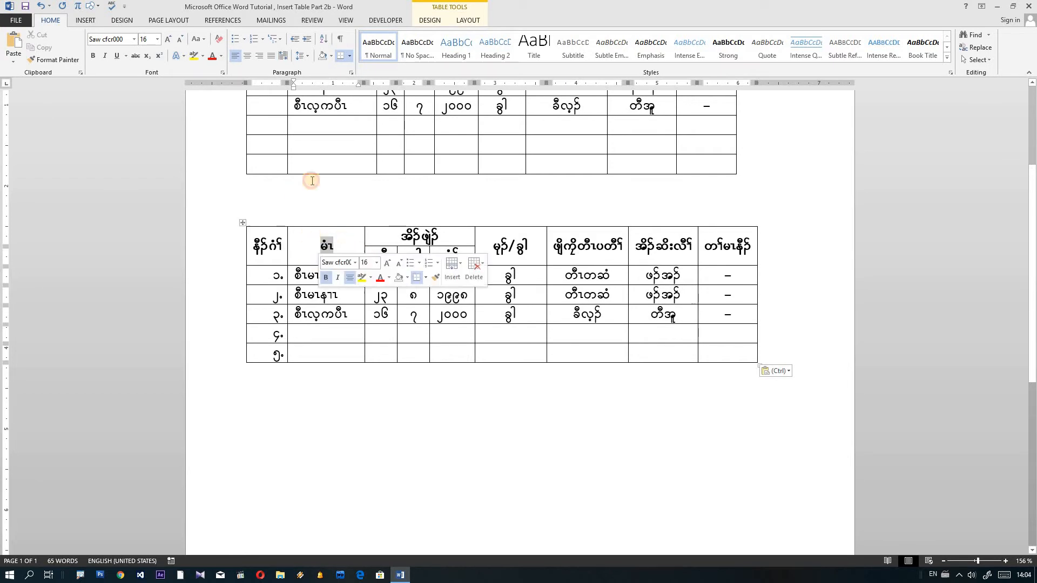
click(469, 20)
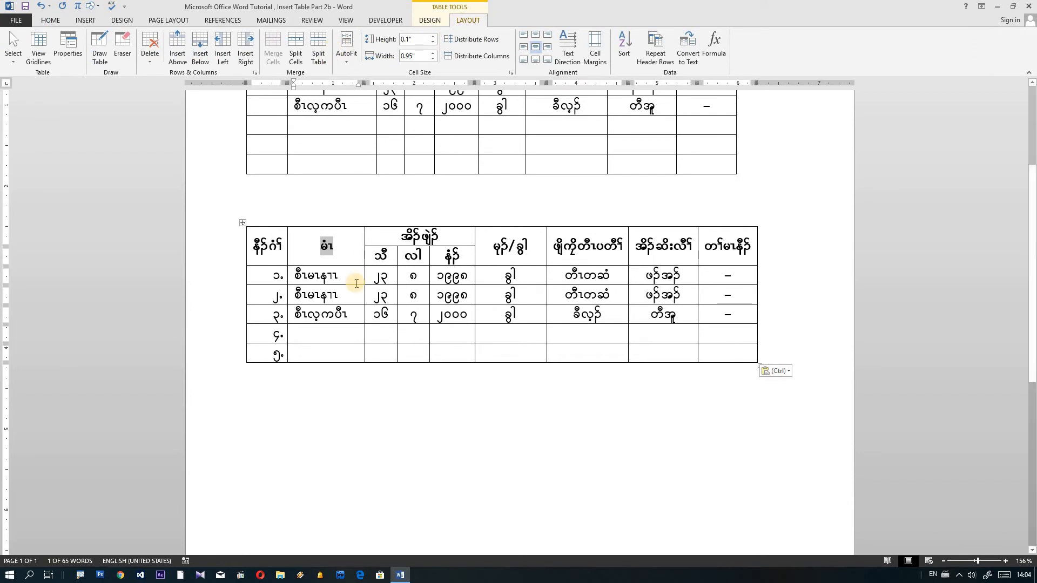
click(398, 334)
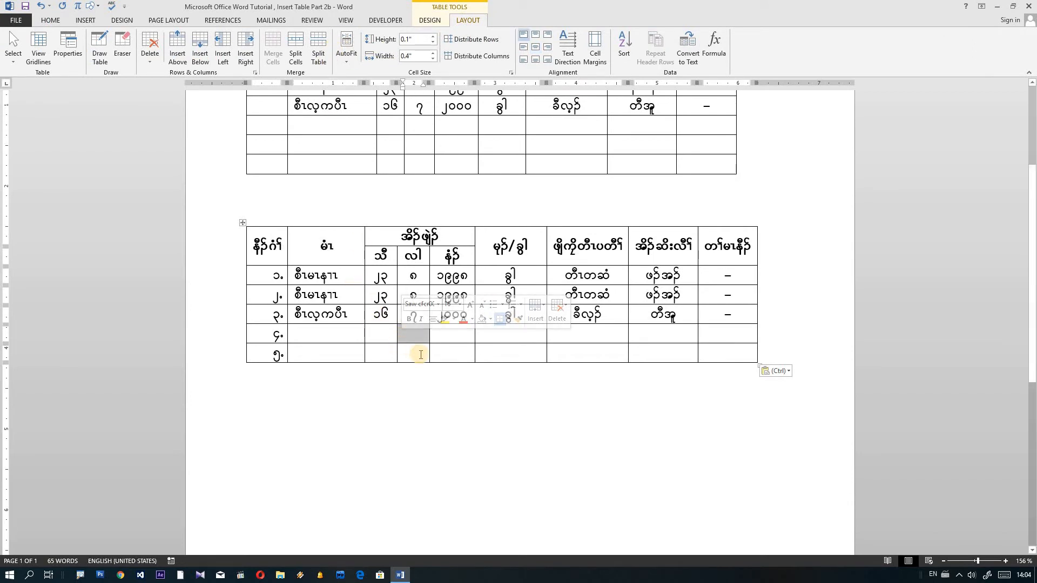
drag(420, 355, 448, 352)
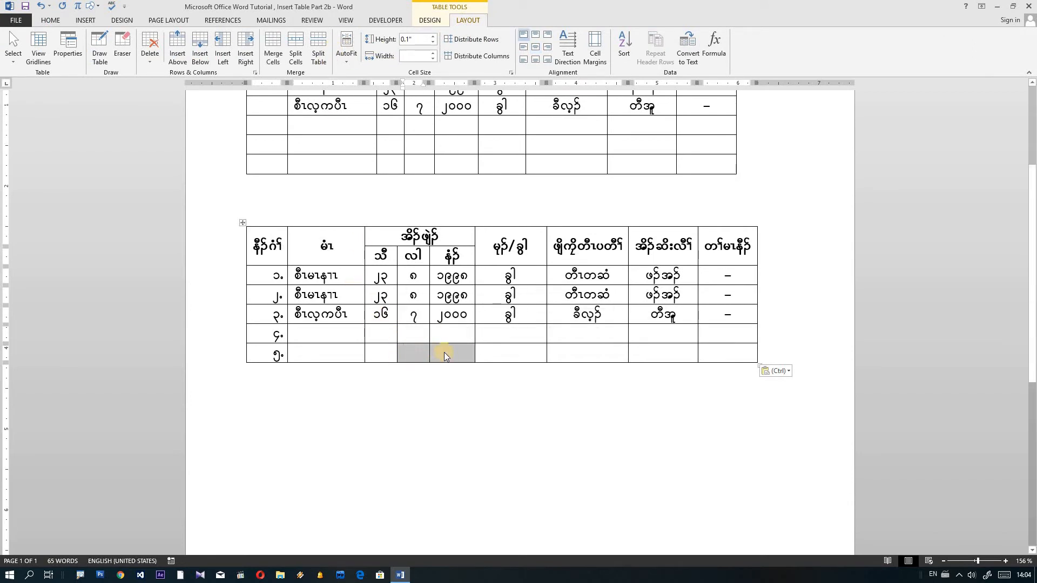
click(272, 49)
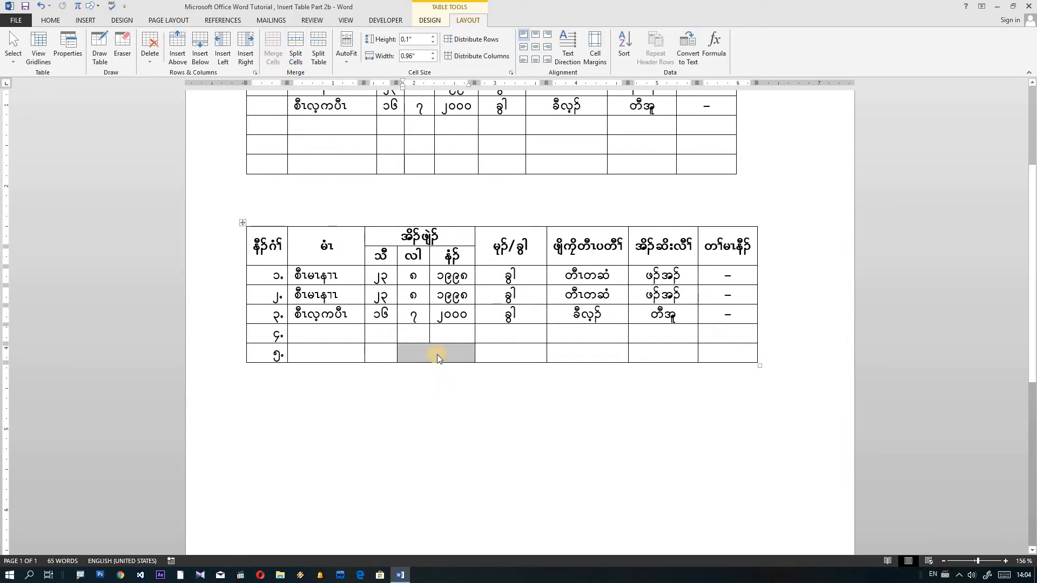
Split the merged cell in row ၅ into 2 columns and 1 row, and align its divider with the column border above.
click(463, 355)
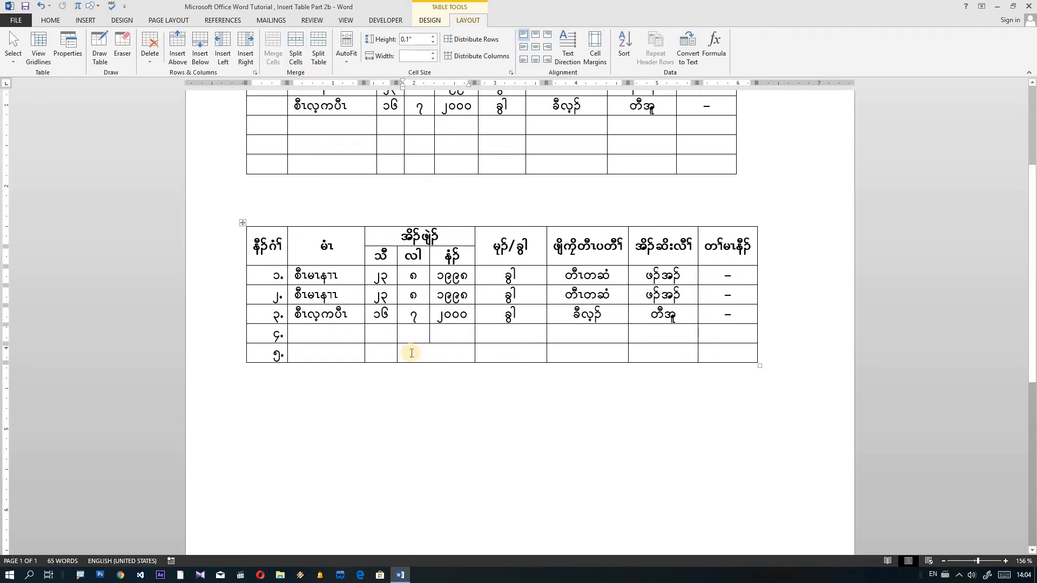
click(436, 354)
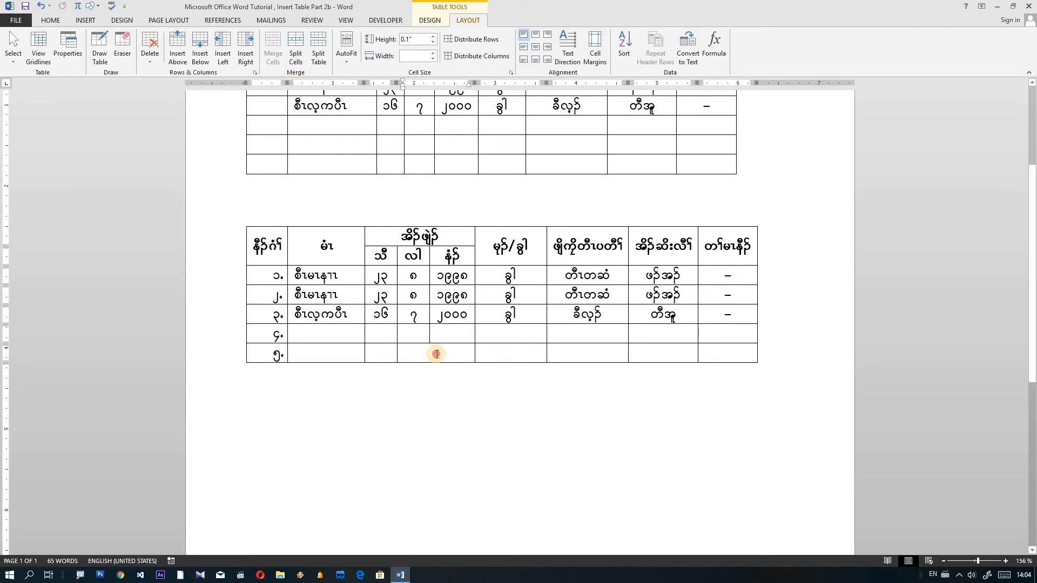
click(396, 352)
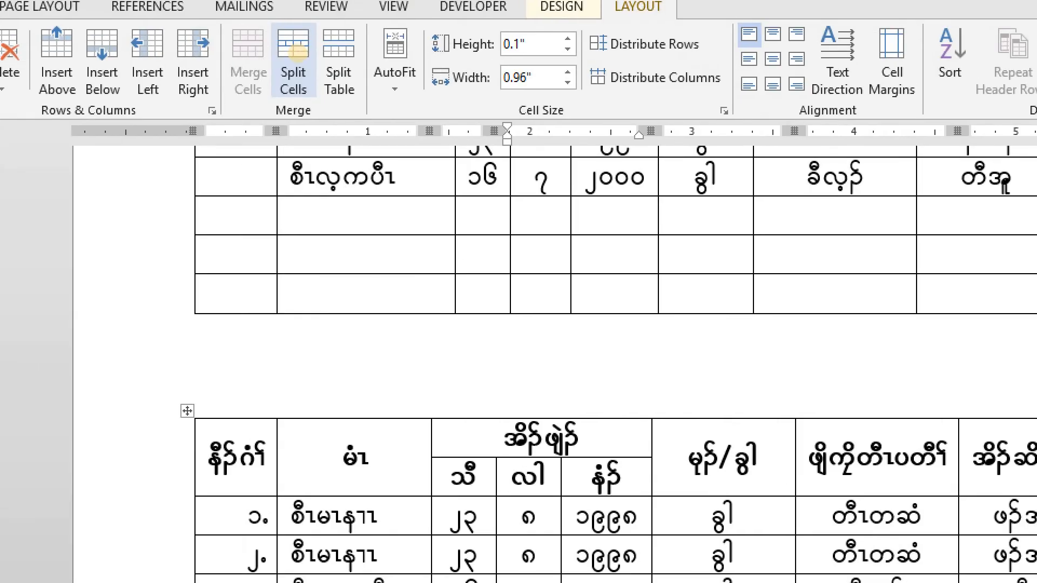
click(297, 53)
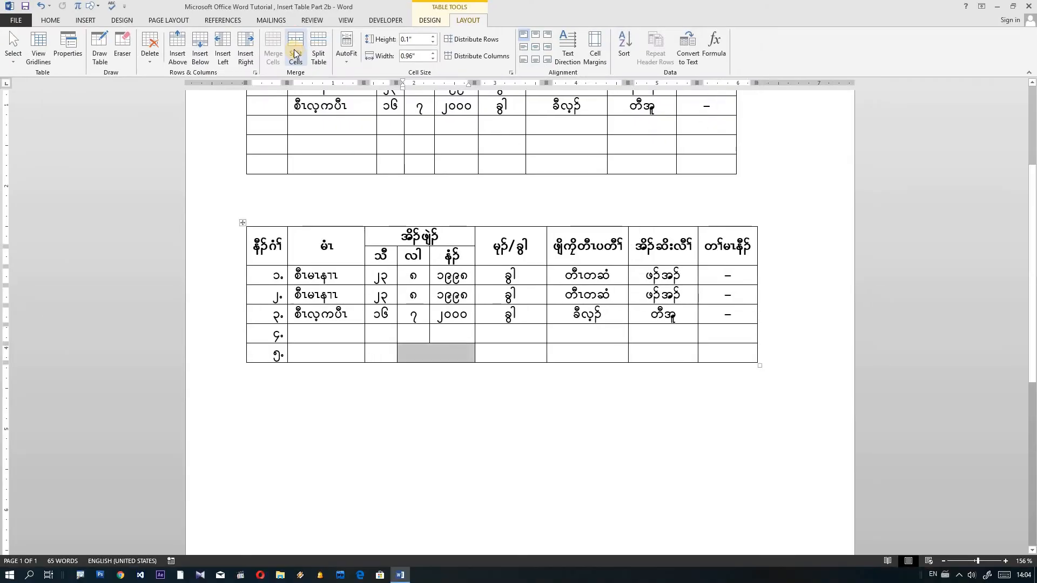
click(293, 65)
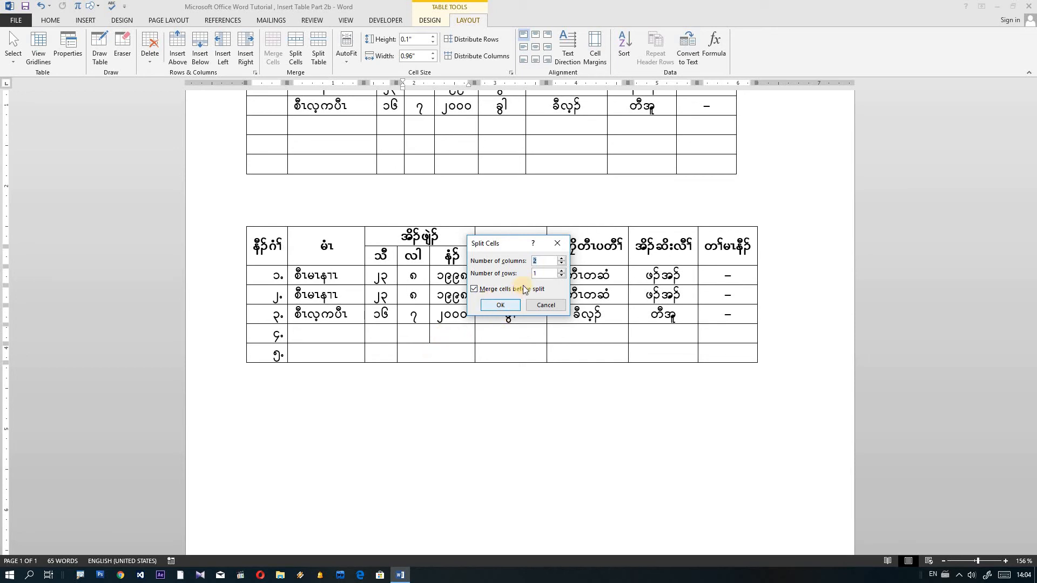
click(501, 306)
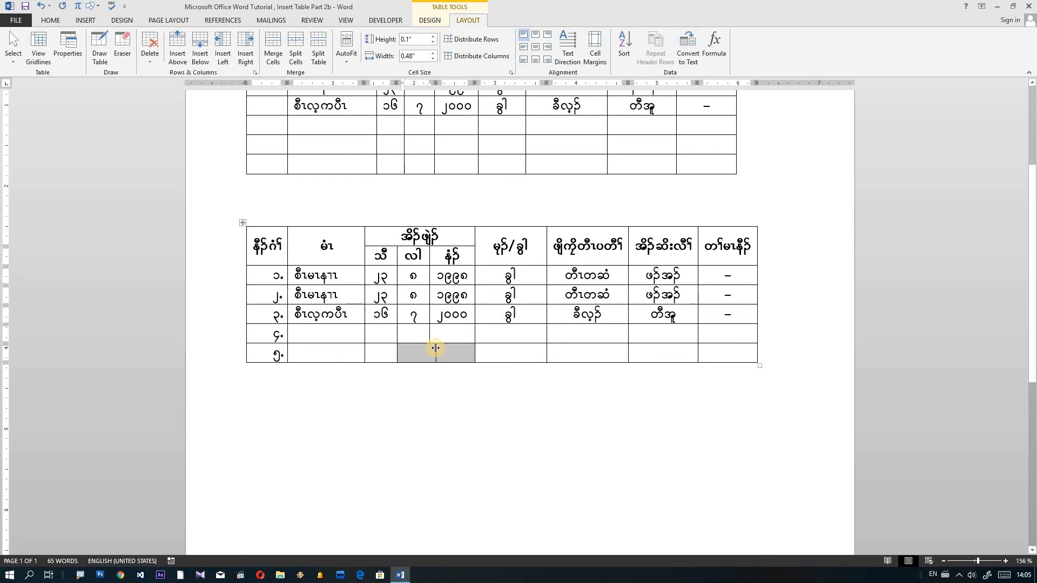
drag(436, 353, 432, 353)
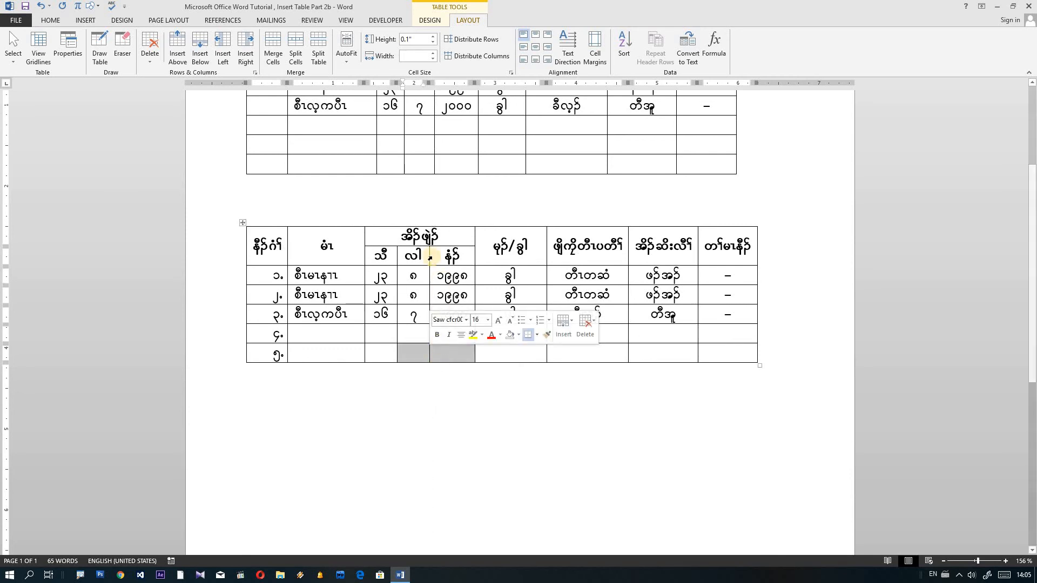
click(437, 351)
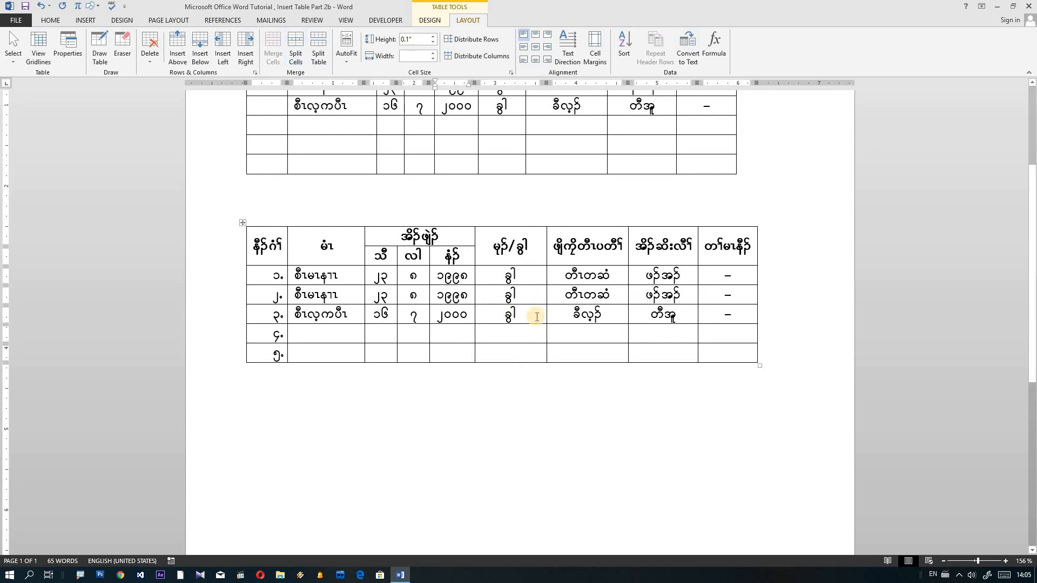
scroll(537, 318, up, 3)
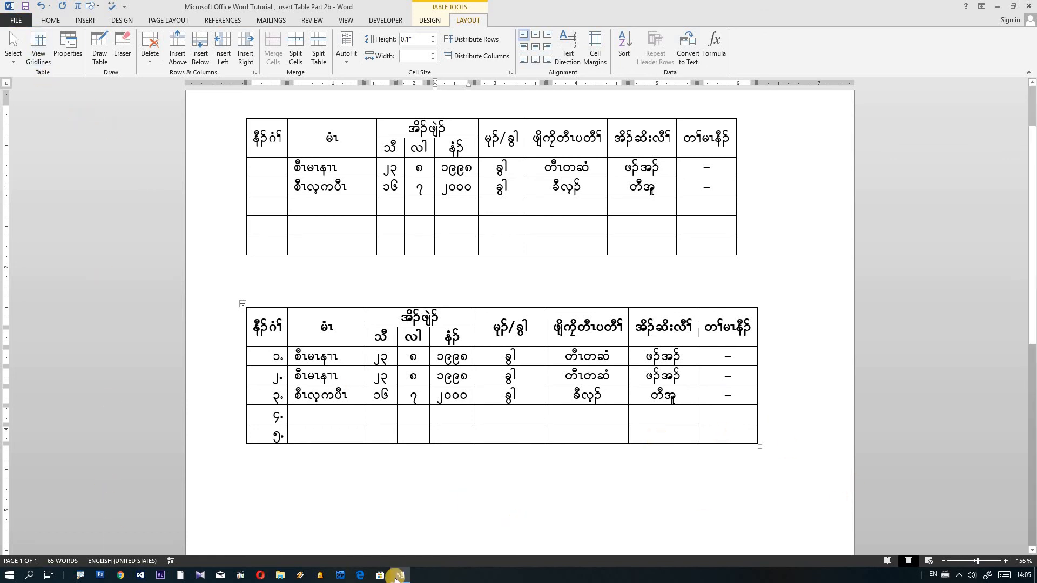
click(959, 575)
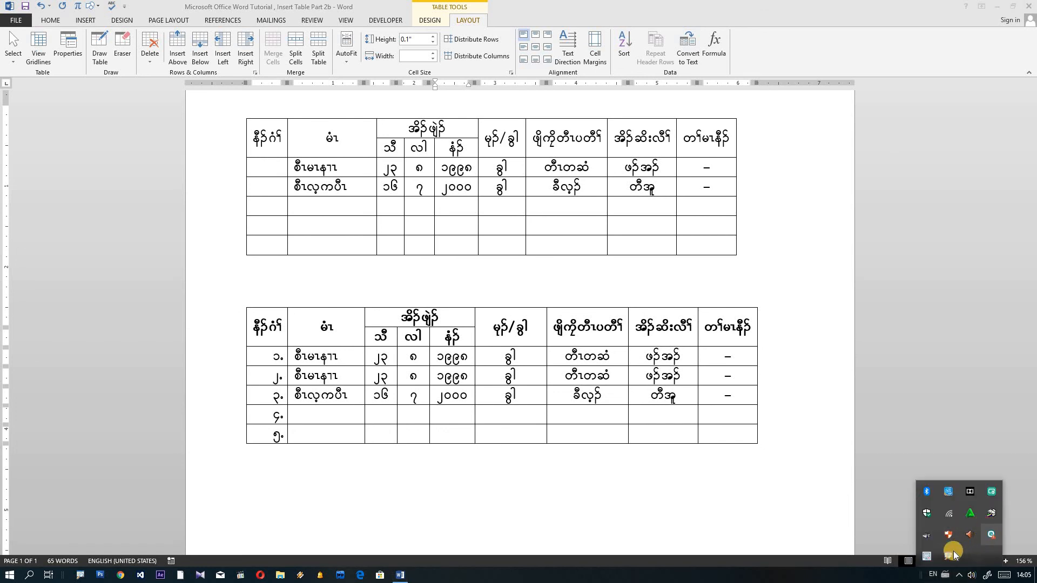